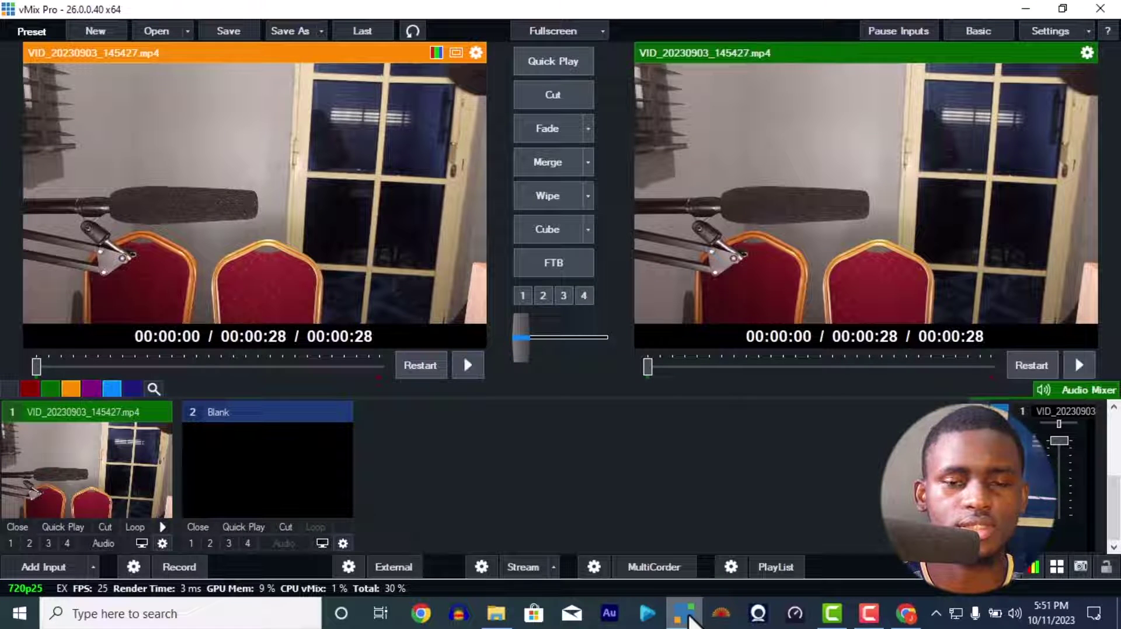
# - Switch to Chrome and start creating a live video from the Facebook profile page
pyautogui.moveTo(647, 366)
pyautogui.mouseDown()
pyautogui.moveTo(950, 370)
pyautogui.moveTo(647, 378)
pyautogui.mouseUp()
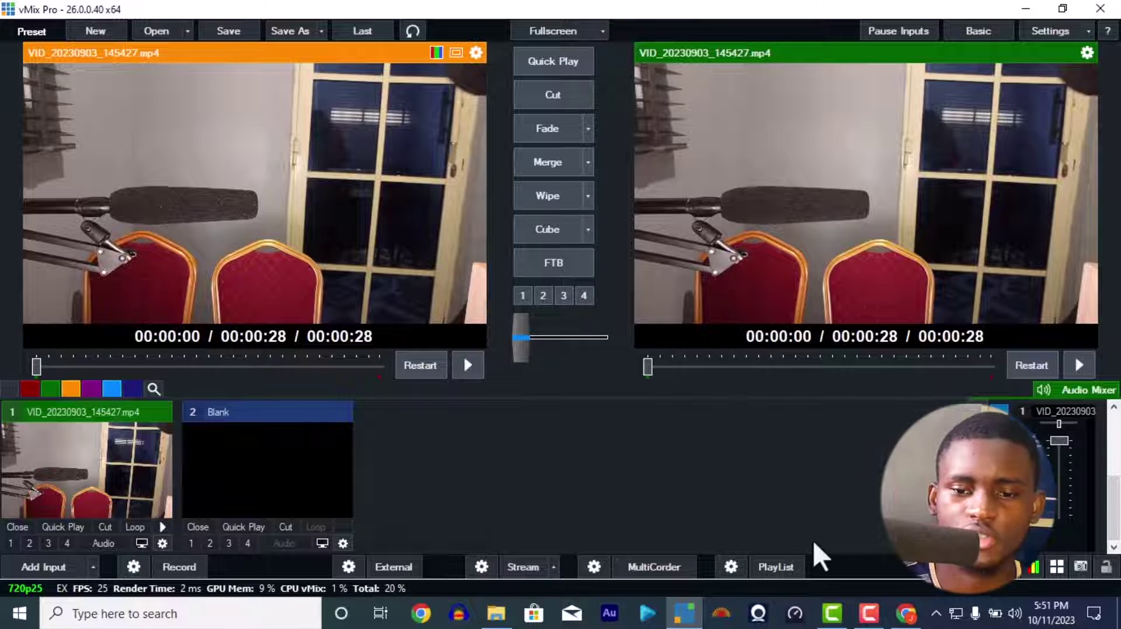
pyautogui.click(899, 622)
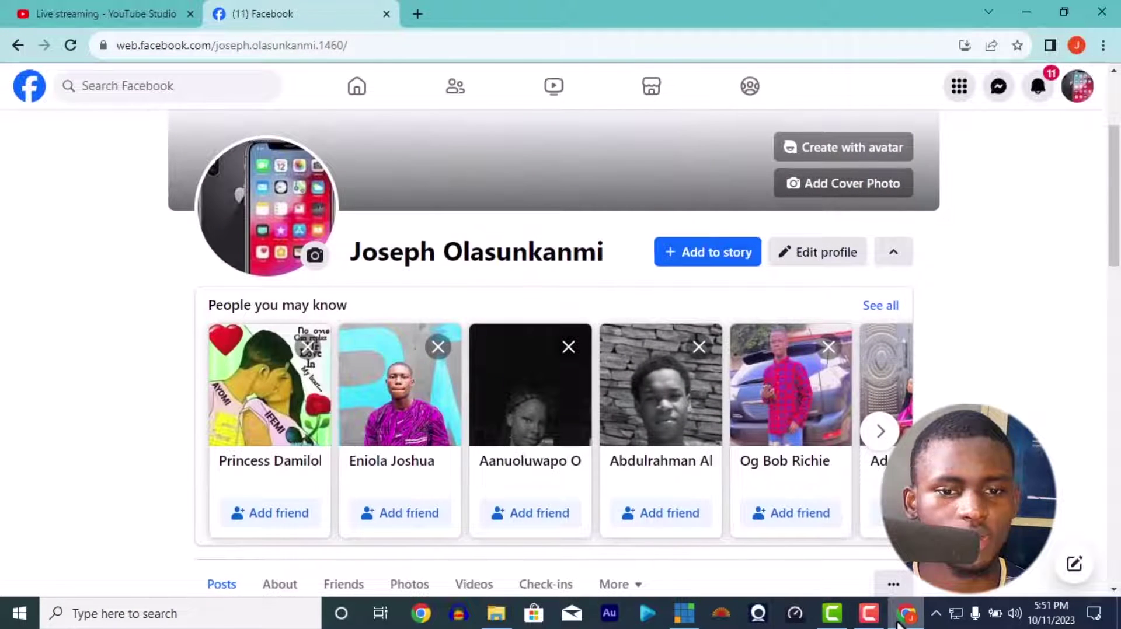
pyautogui.scroll(-1, 1118, 245)
pyautogui.scroll(-4, 1118, 245)
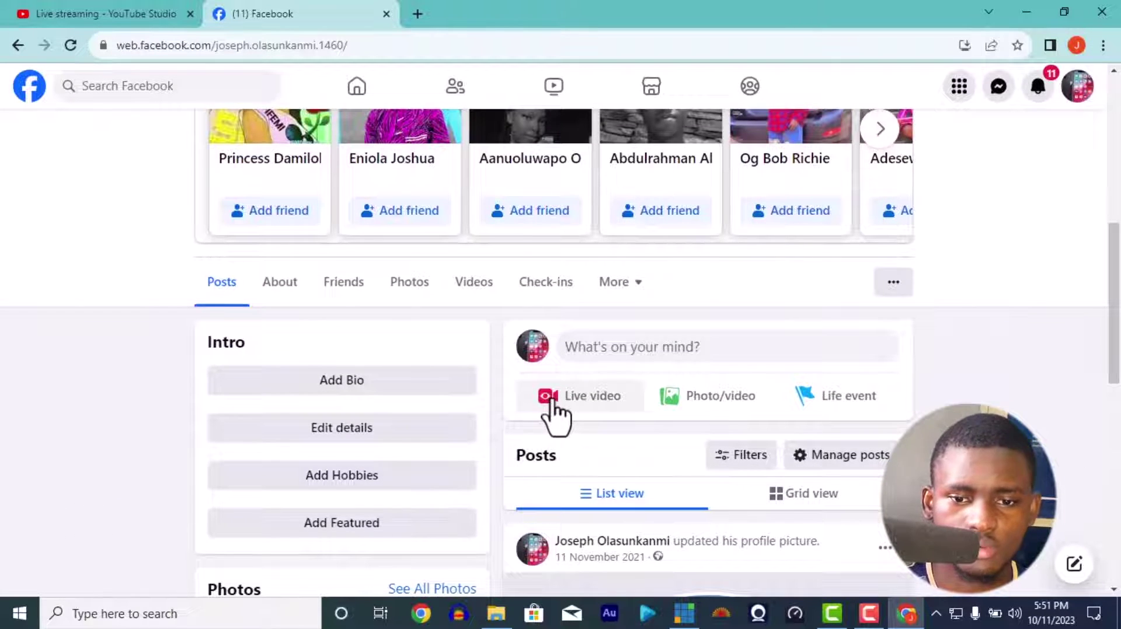
pyautogui.click(550, 403)
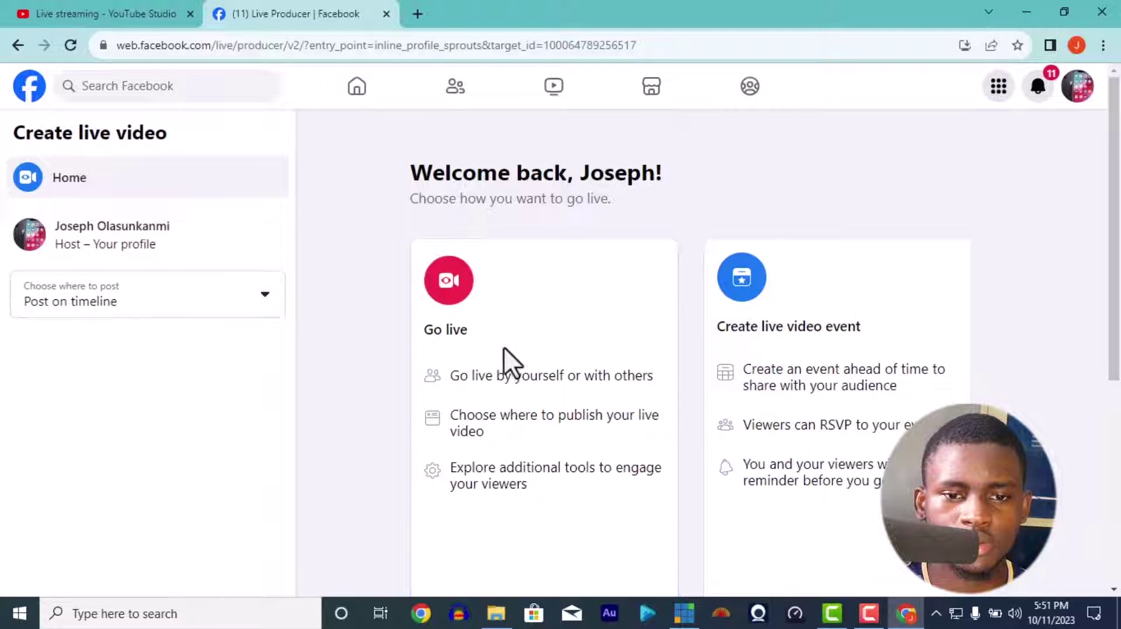
# - Choose the Go live option and allow Facebook to use the camera and microphone
pyautogui.scroll(-2, 1113, 327)
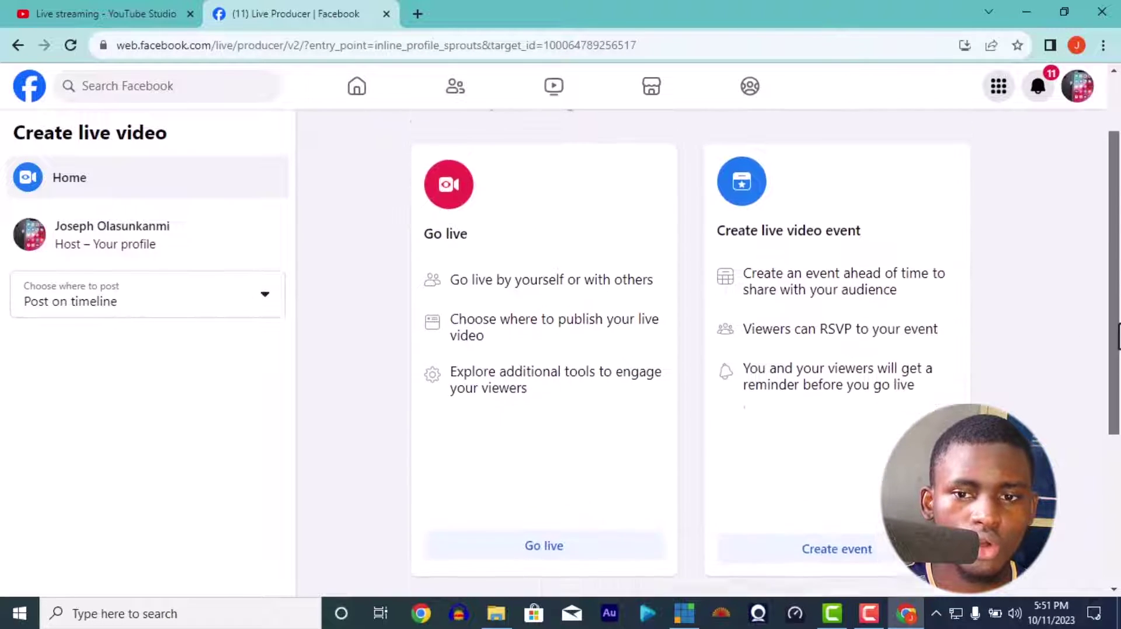
pyautogui.scroll(2, 1116, 337)
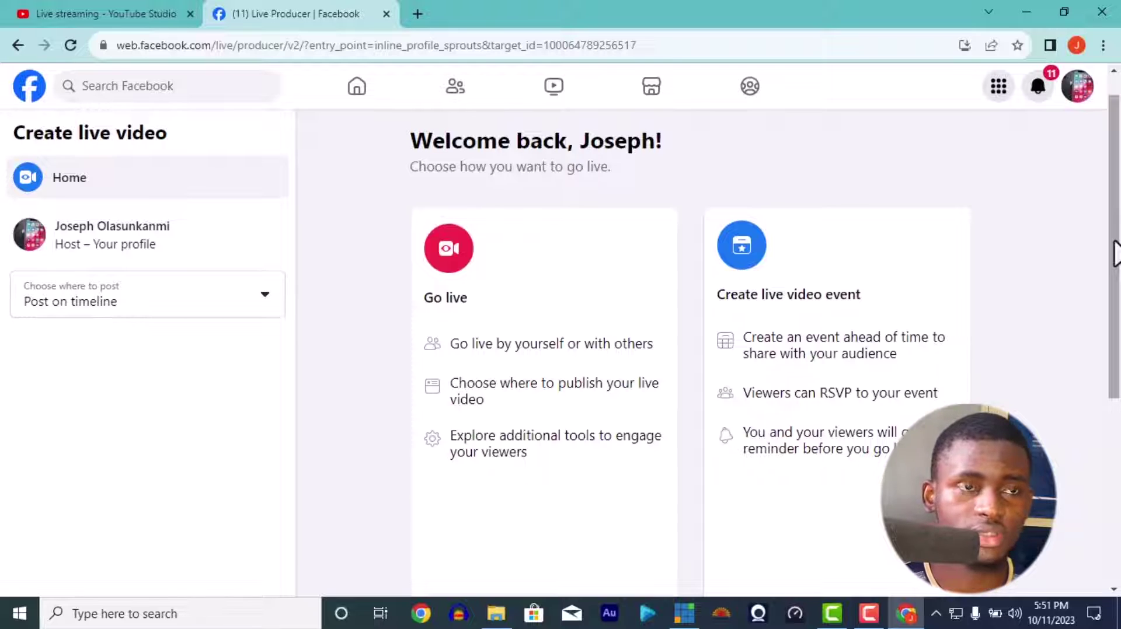
pyautogui.moveTo(1116, 254); pyautogui.dragTo(1115, 295)
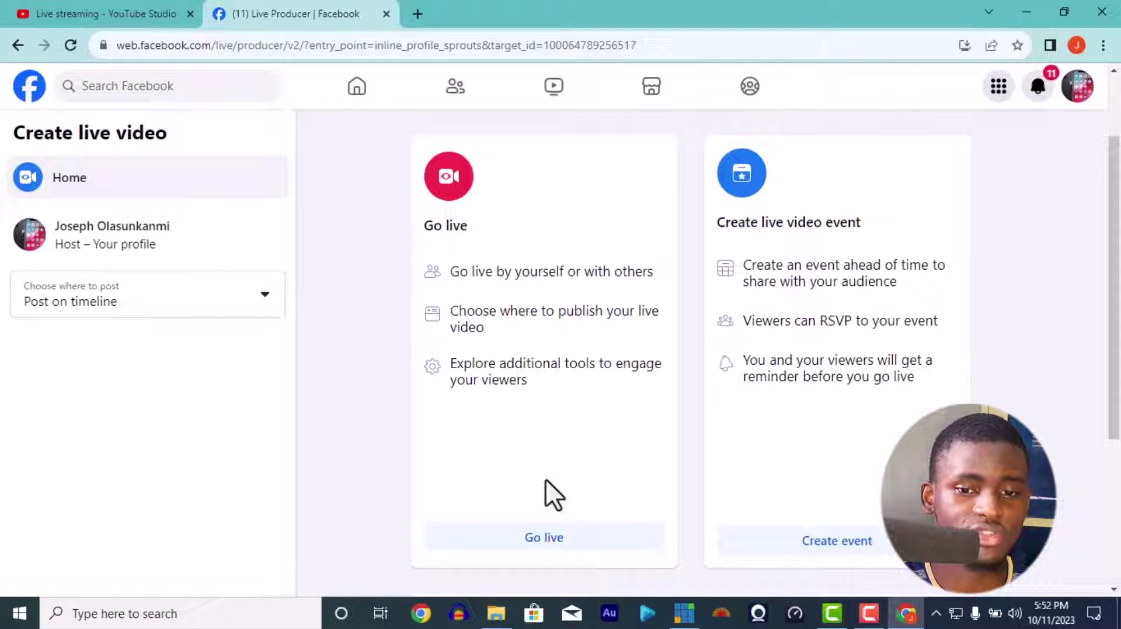
pyautogui.click(497, 543)
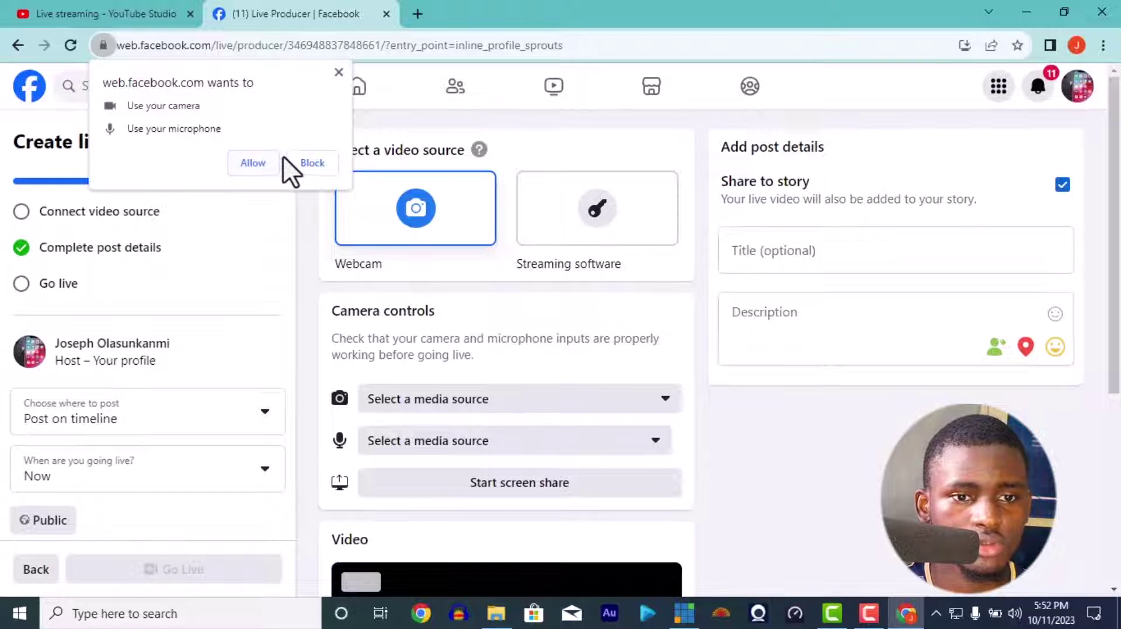
pyautogui.click(269, 163)
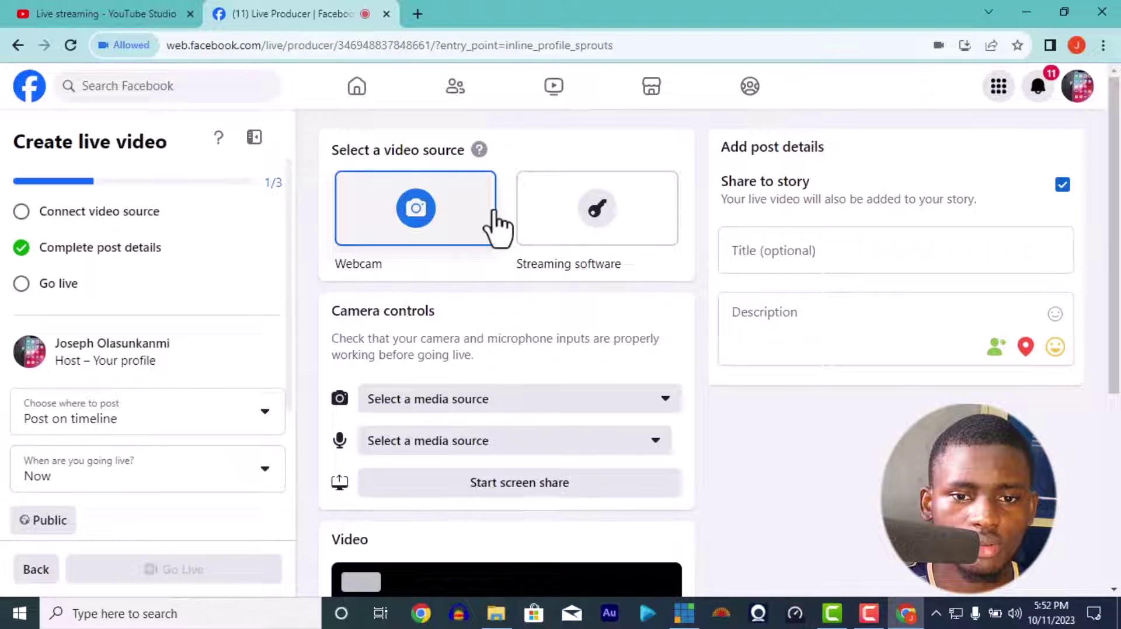
# - Review the Webcam source, then select Streaming software as the video source and copy its stream key
pyautogui.click(397, 240)
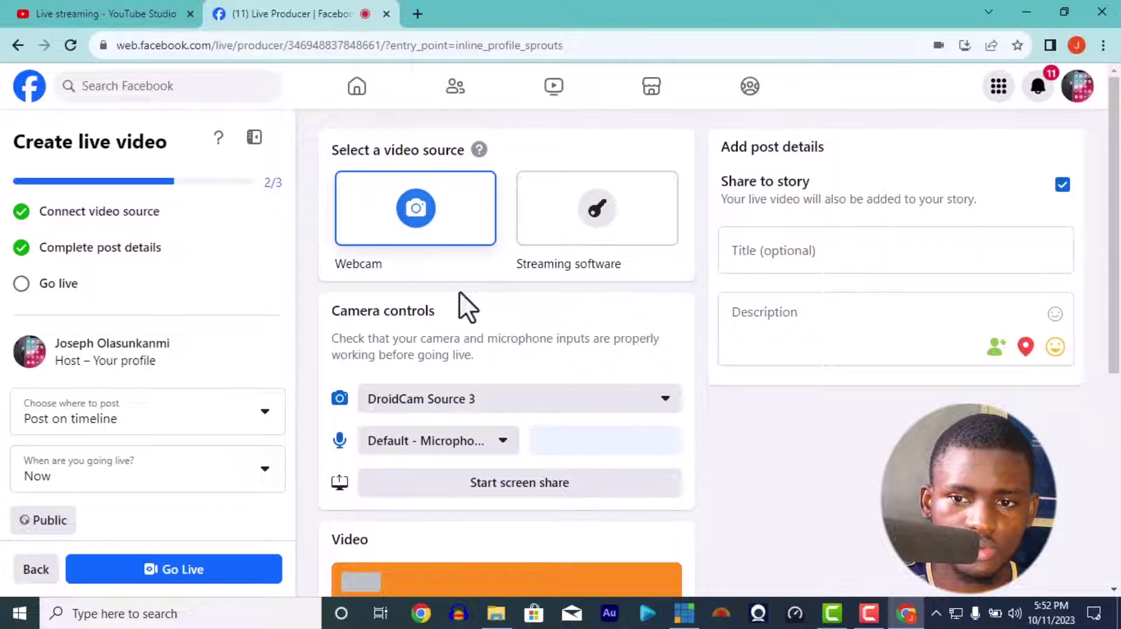
pyautogui.moveTo(1114, 245); pyautogui.dragTo(1115, 392)
pyautogui.moveTo(1115, 307); pyautogui.dragTo(1101, 162)
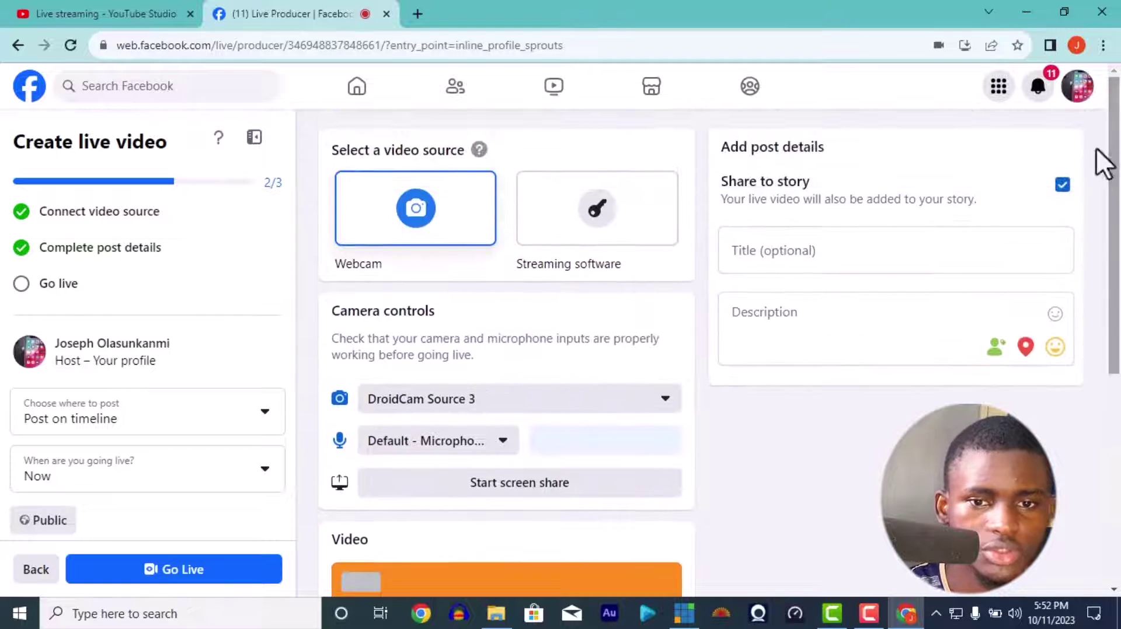
pyautogui.click(566, 225)
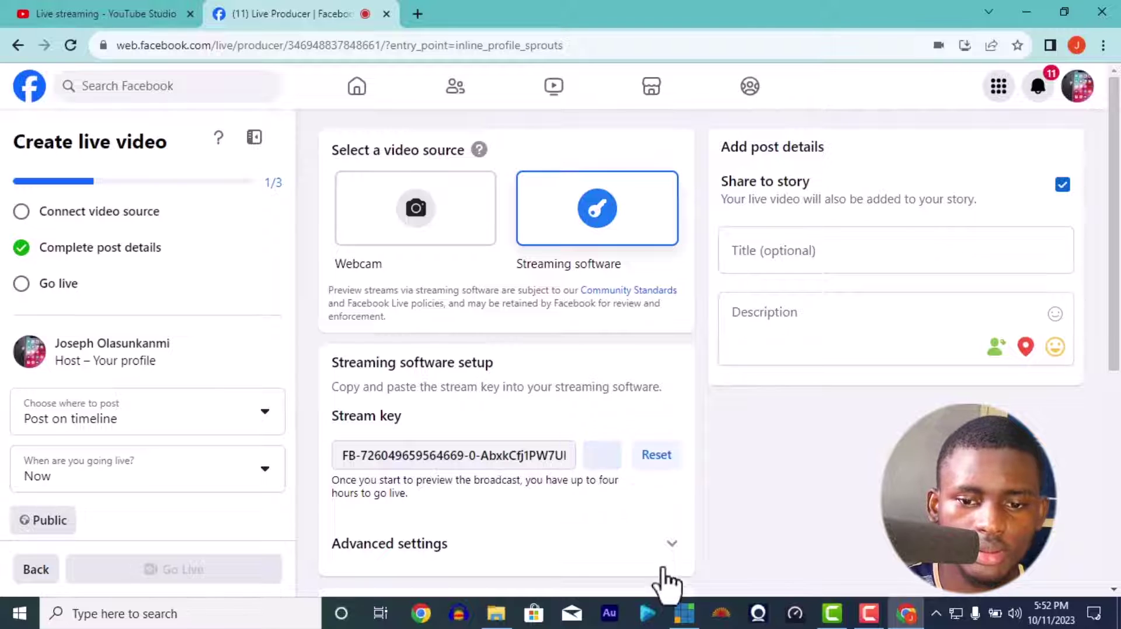
# - Switch to vMix, set stream 1's destination to Facebook Stream Key and paste the copied stream key over the existing one
pyautogui.click(681, 614)
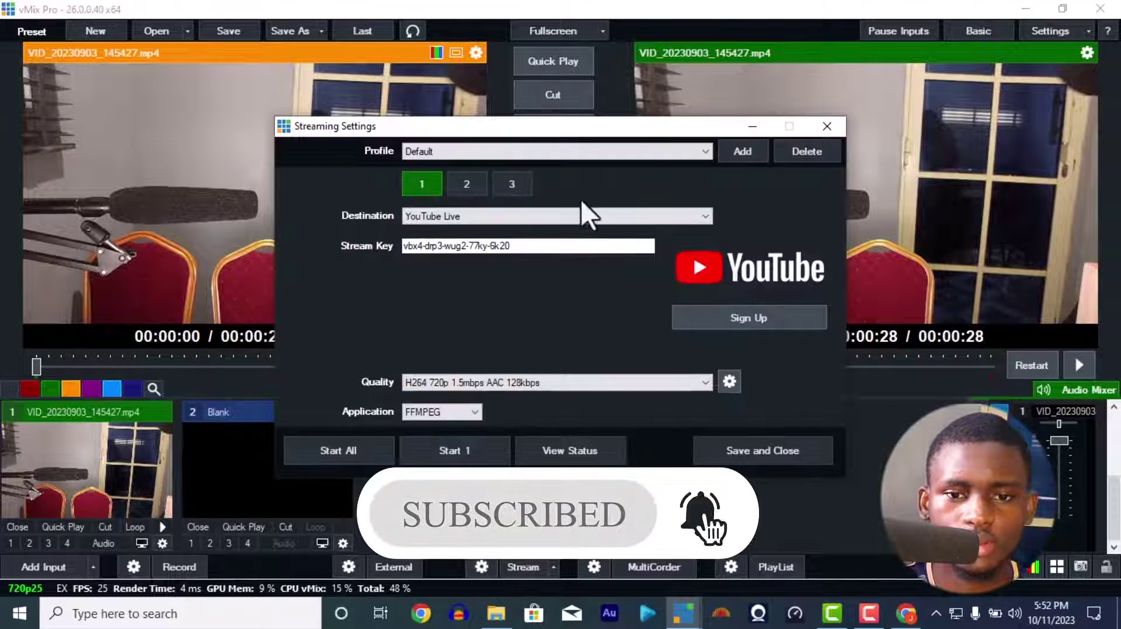
pyautogui.click(566, 218)
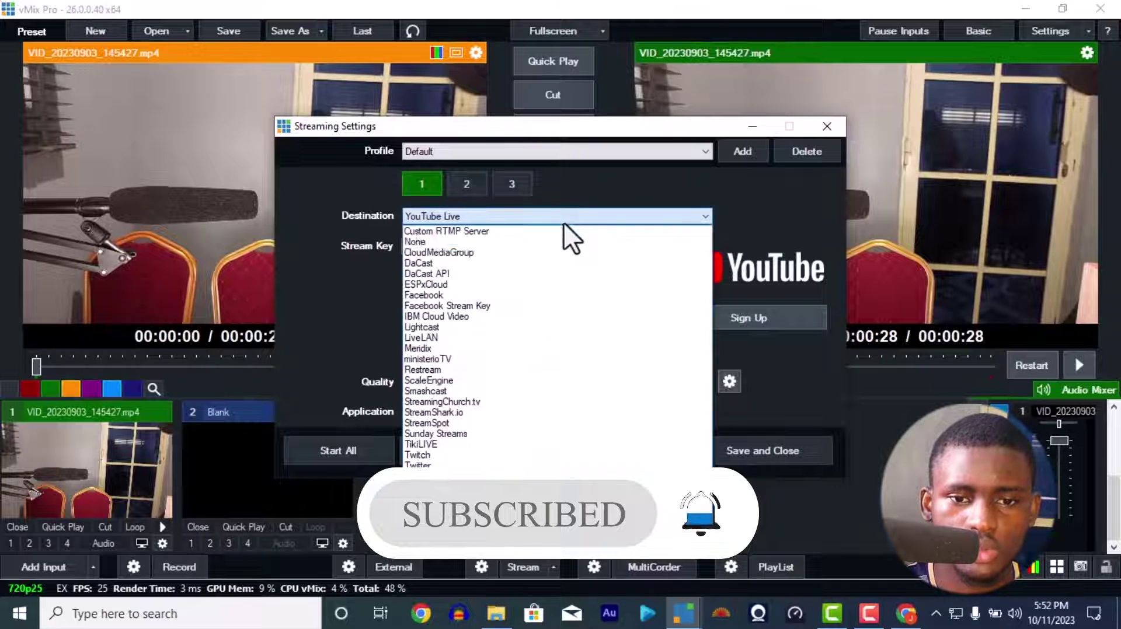
pyautogui.click(474, 294)
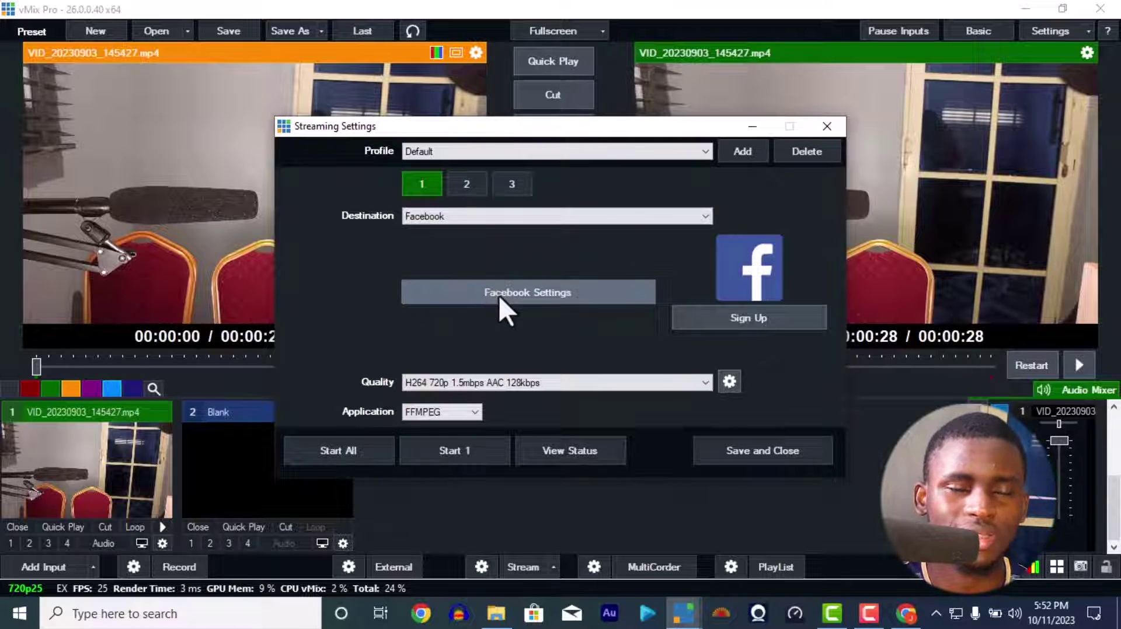
pyautogui.click(516, 219)
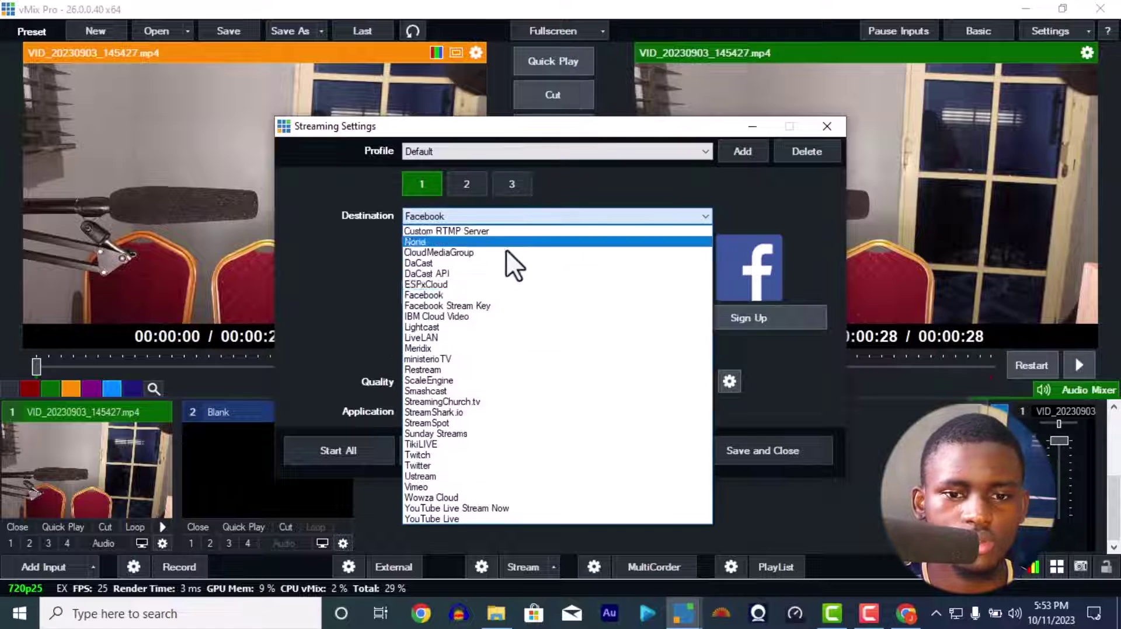
pyautogui.click(478, 305)
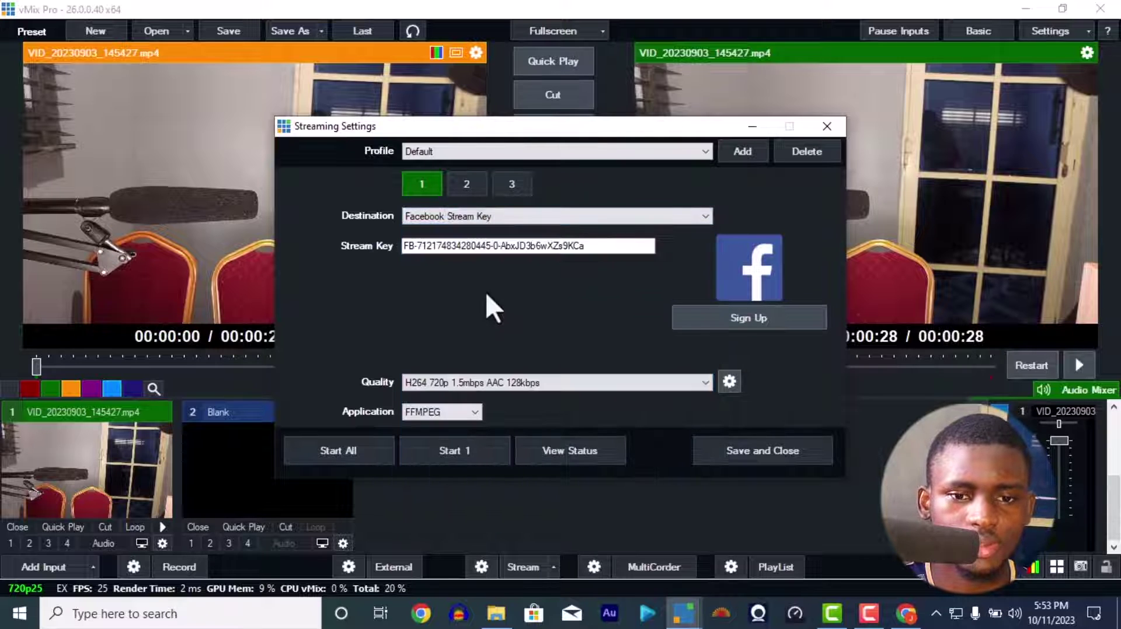
pyautogui.hotkey('ctrl', 'a')
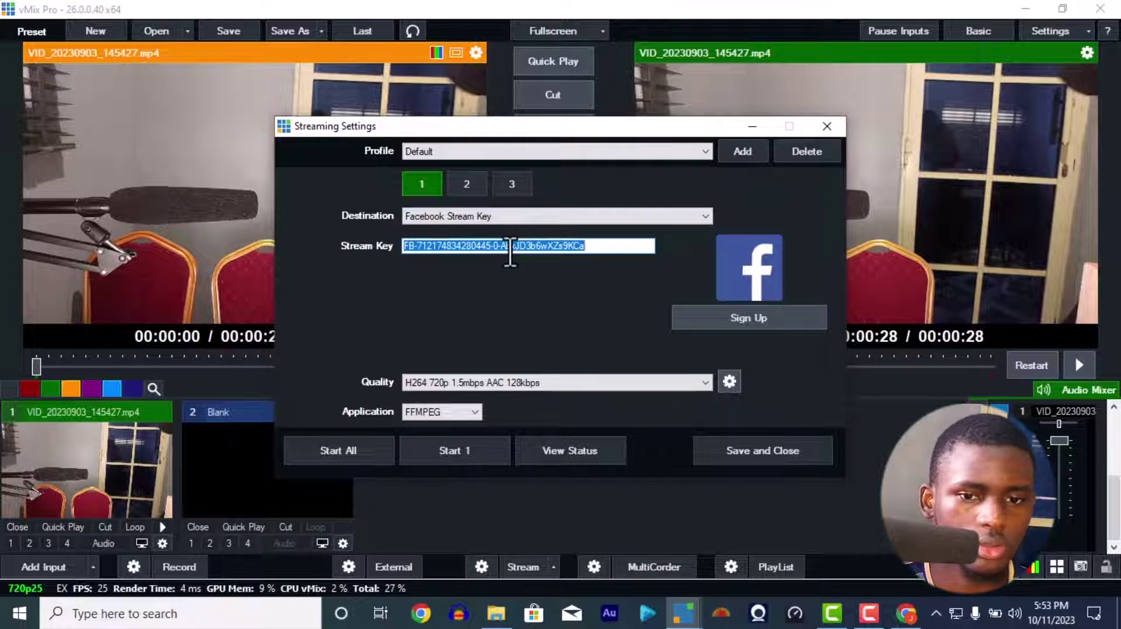
pyautogui.hotkey('ctrl', 'v')
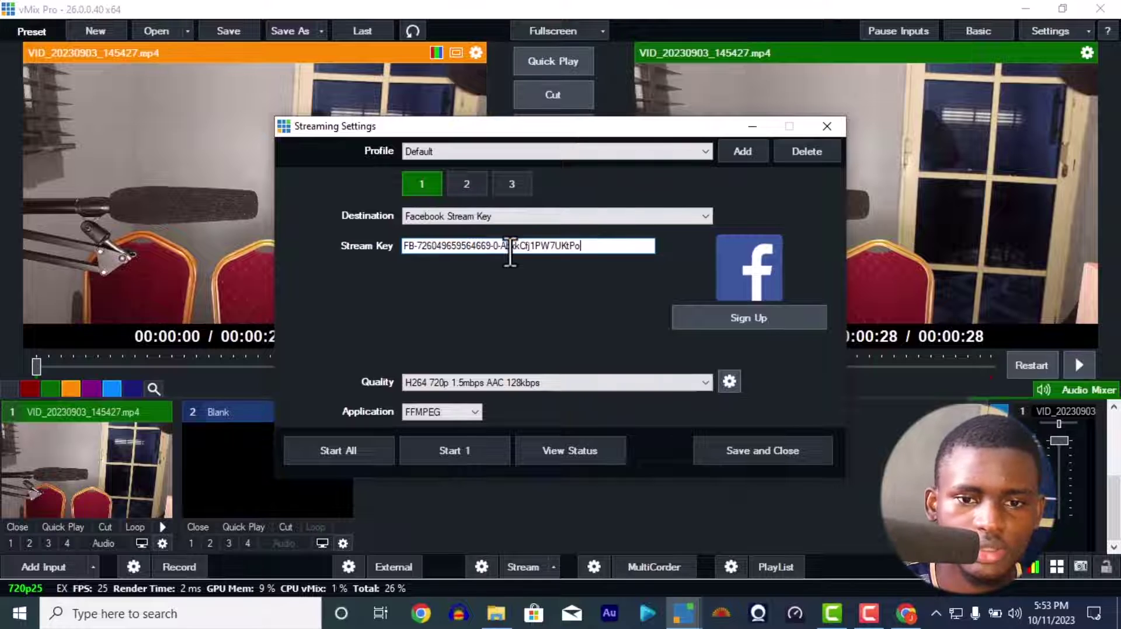
# - Change the streaming destination to Custom RTMP Server and review its URL and stream key fields
pyautogui.click(525, 223)
pyautogui.click(509, 240)
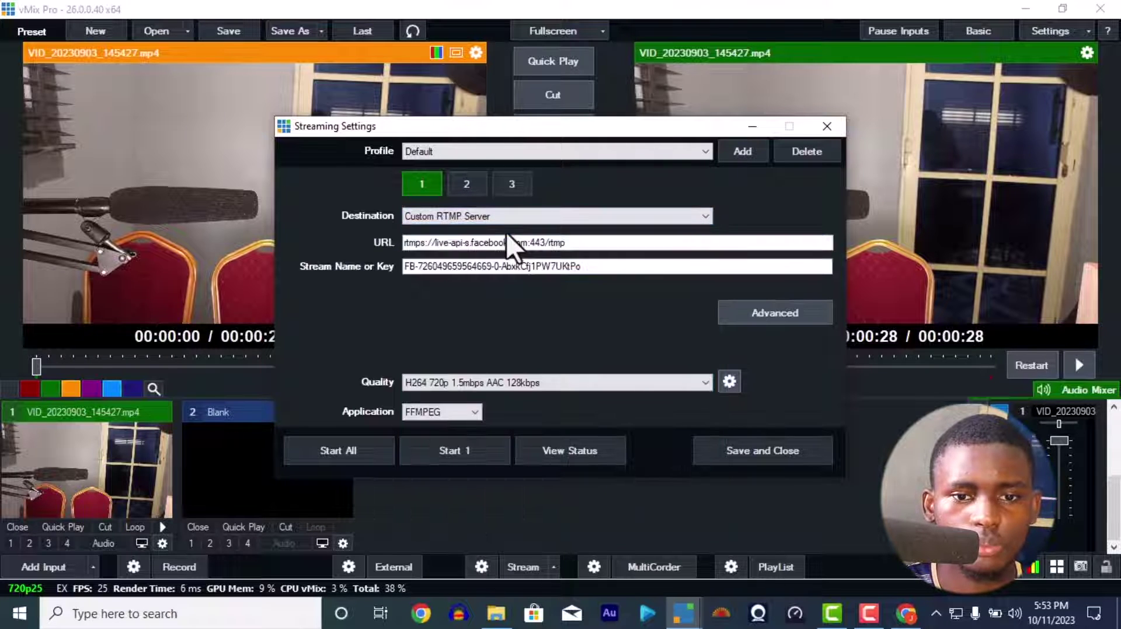
pyautogui.moveTo(467, 242); pyautogui.dragTo(506, 243)
pyautogui.click(500, 266)
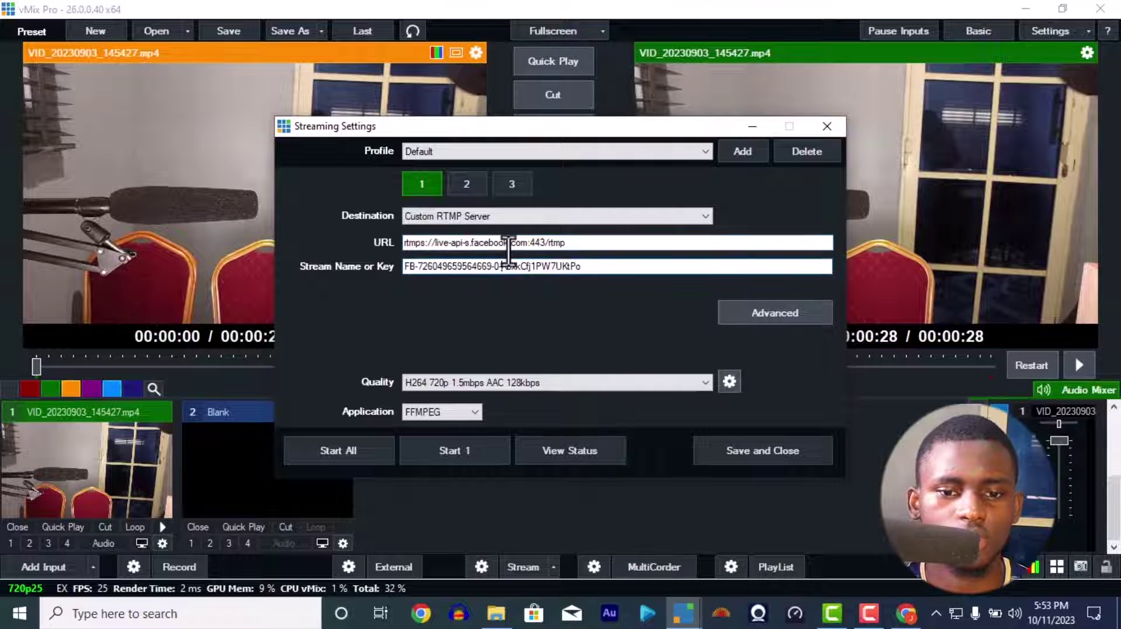
# - Switch to Chrome and expand the streaming software's advanced settings to locate the server URL
pyautogui.click(906, 613)
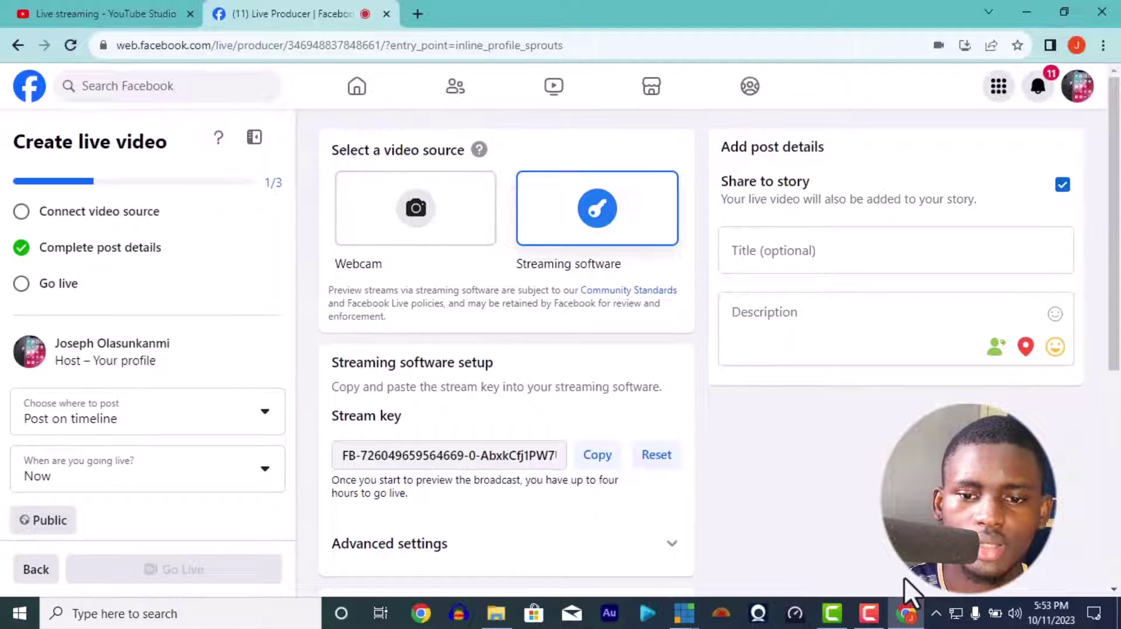
pyautogui.click(670, 549)
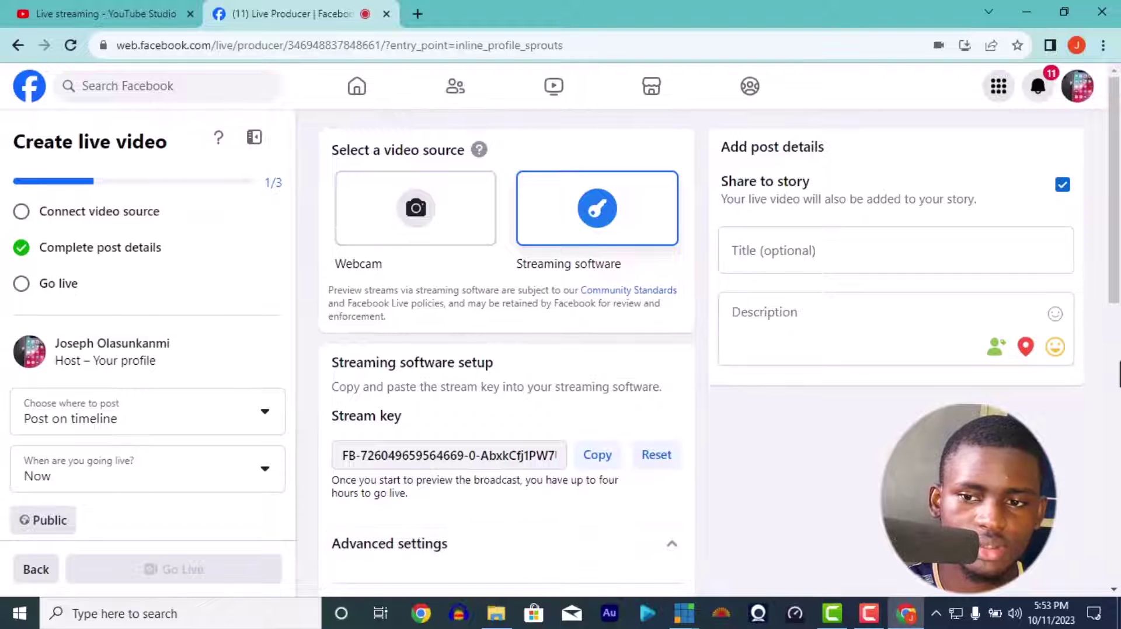
pyautogui.scroll(-6, 801, 275)
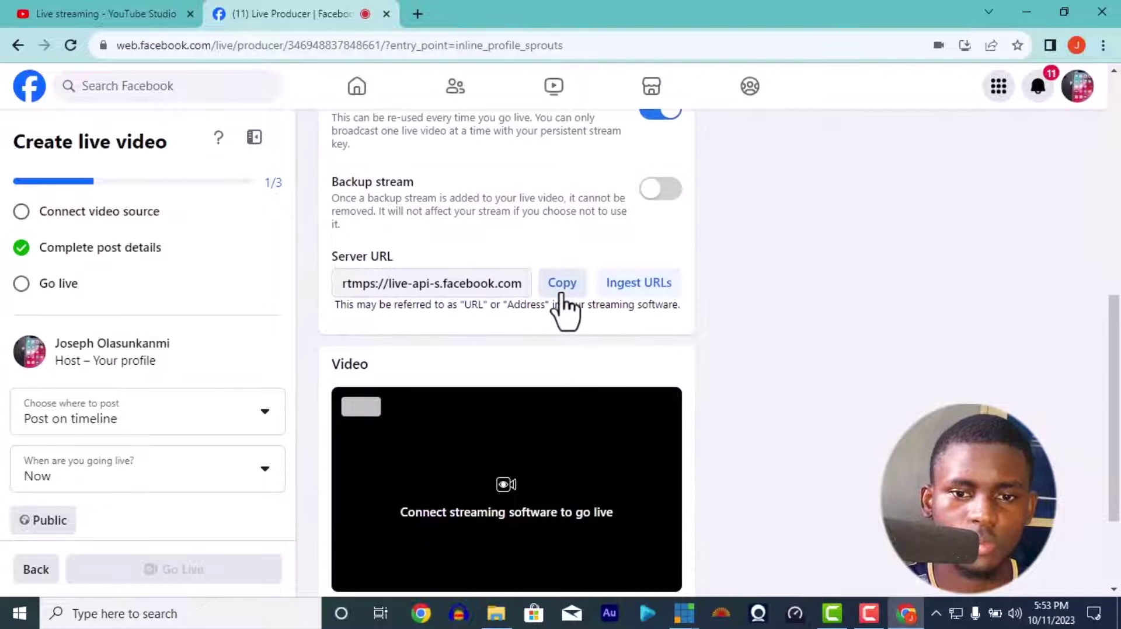
# - Switch back to vMix and set the streaming destination to Facebook Stream Key, checking the stream key field
pyautogui.click(684, 613)
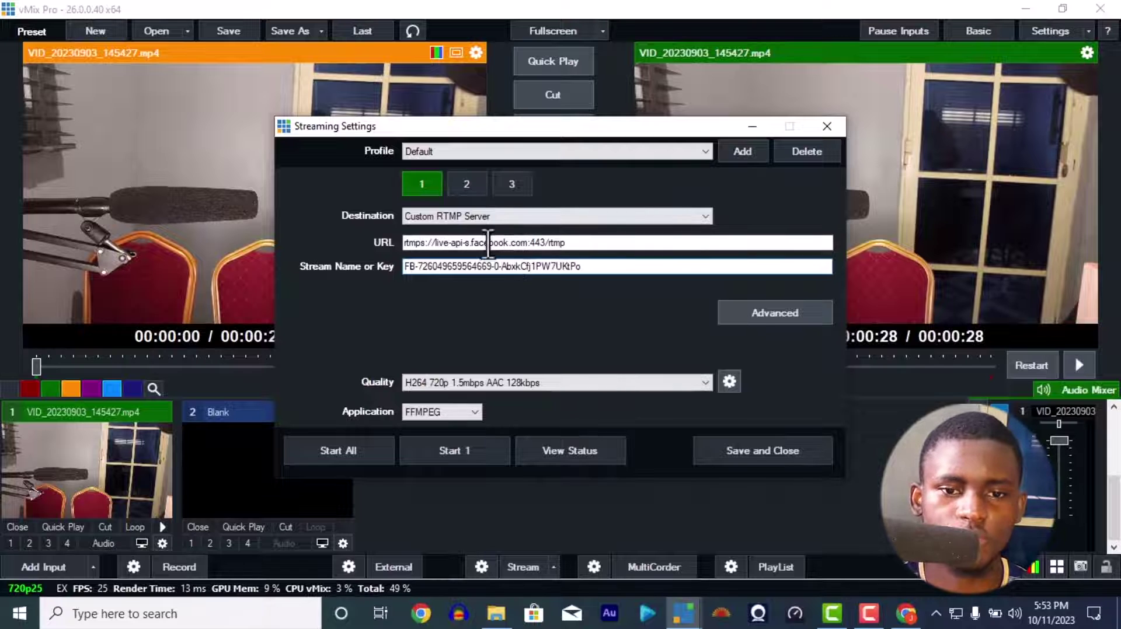
pyautogui.click(490, 217)
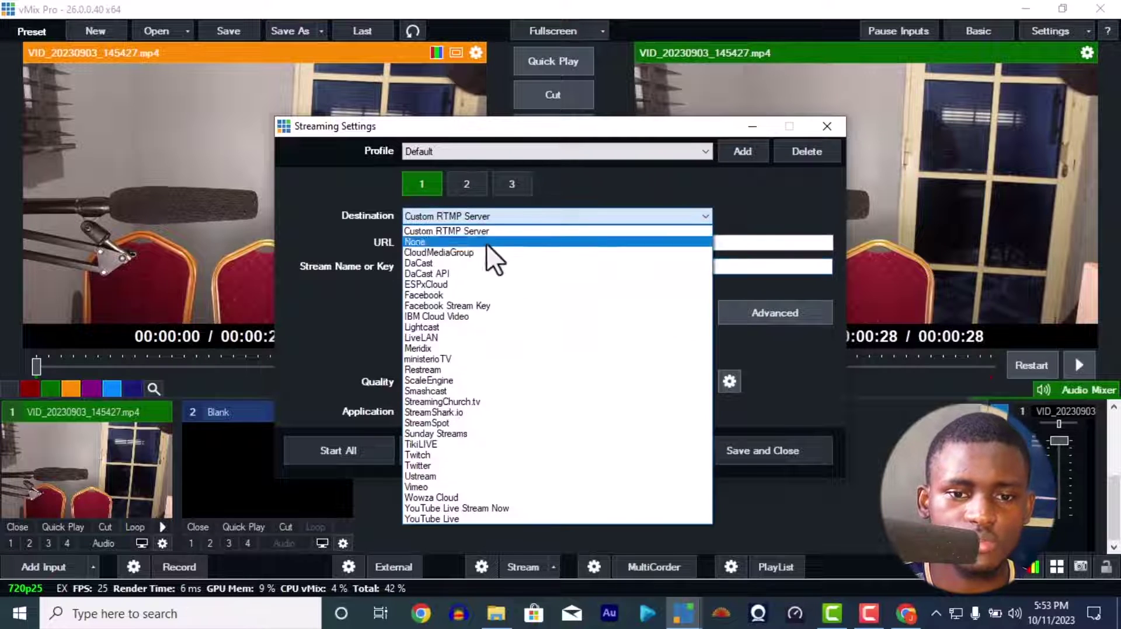
pyautogui.click(470, 306)
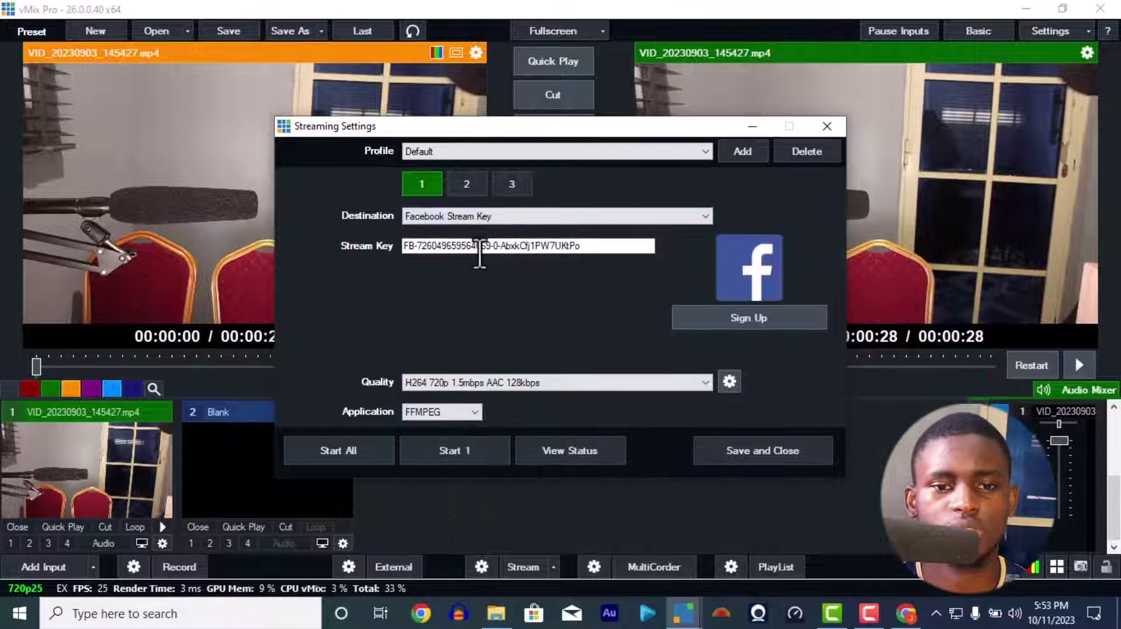
pyautogui.doubleClick(479, 251)
pyautogui.click(479, 251)
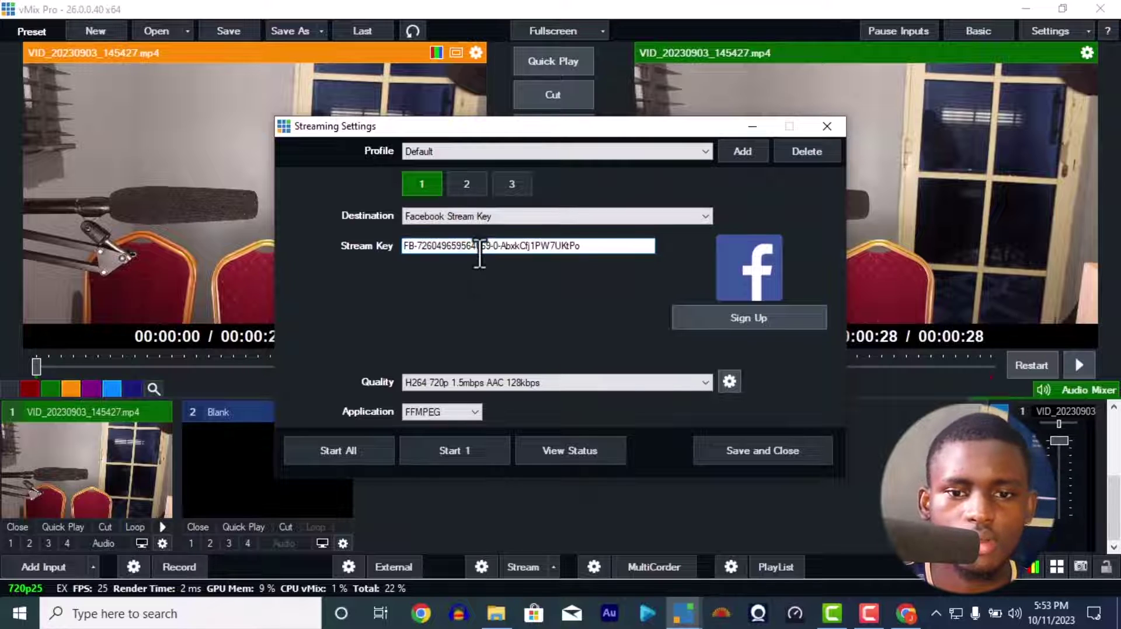
# - Set the stream quality to Facebook H264 720p 1.5mbps AAC 128kbps and save the streaming settings
pyautogui.click(520, 384)
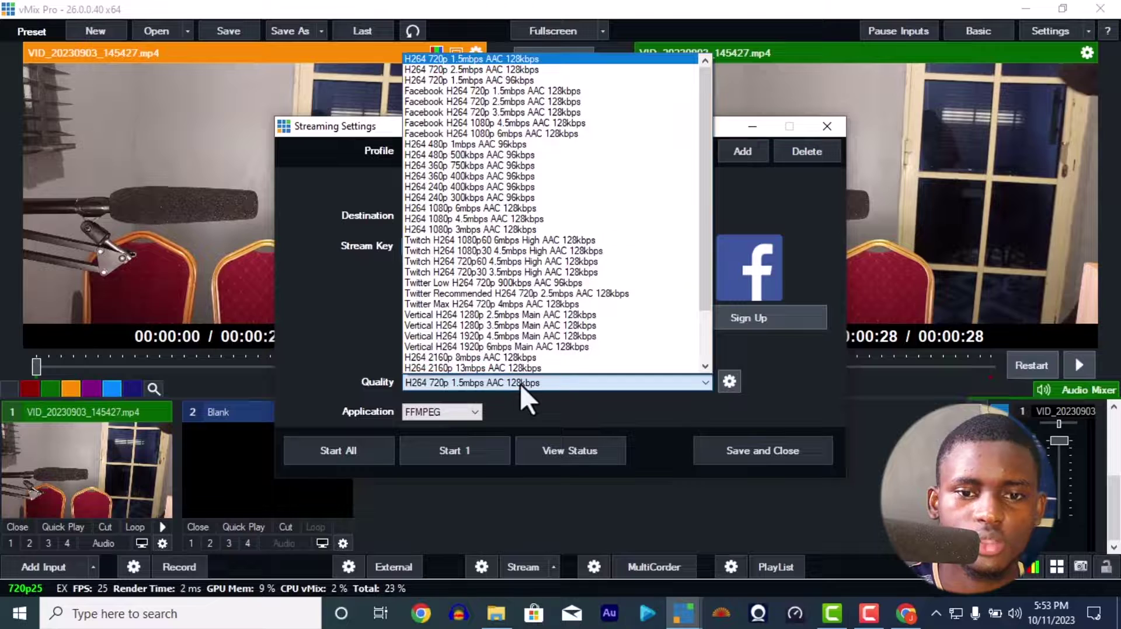
pyautogui.click(502, 93)
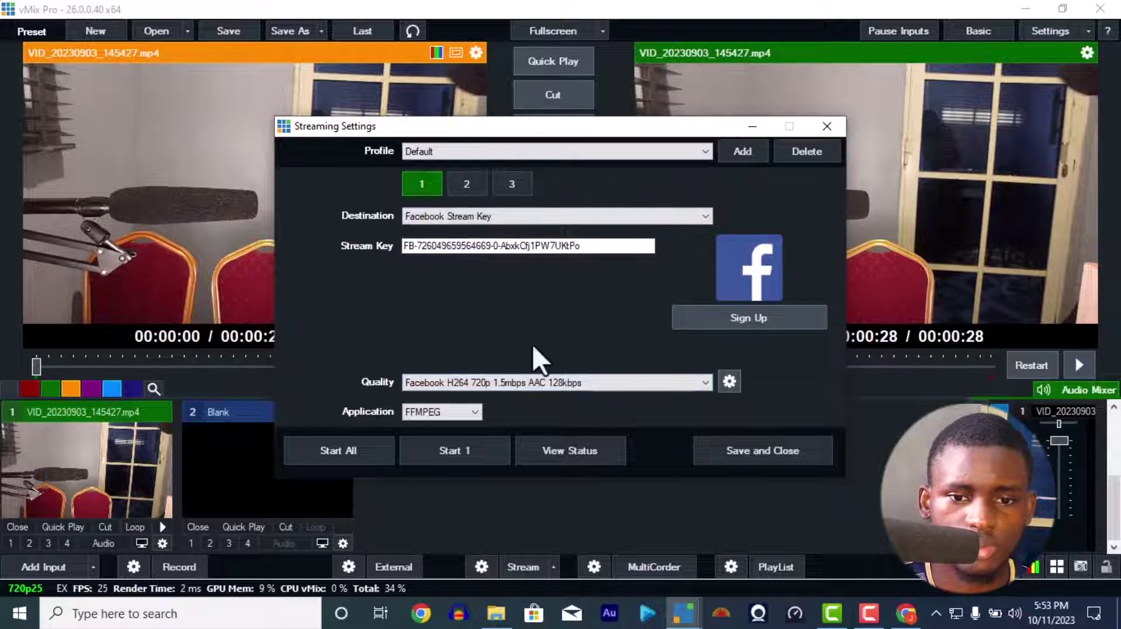
pyautogui.click(723, 448)
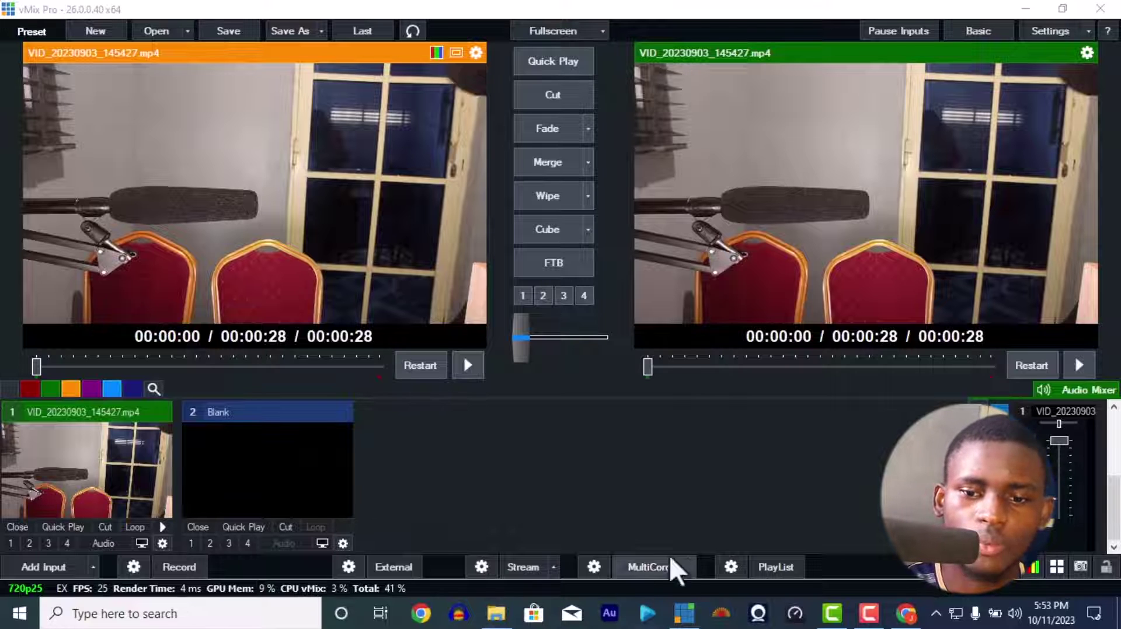
# - Switch to Chrome and examine the title and description fields in the live video's post details
pyautogui.click(904, 614)
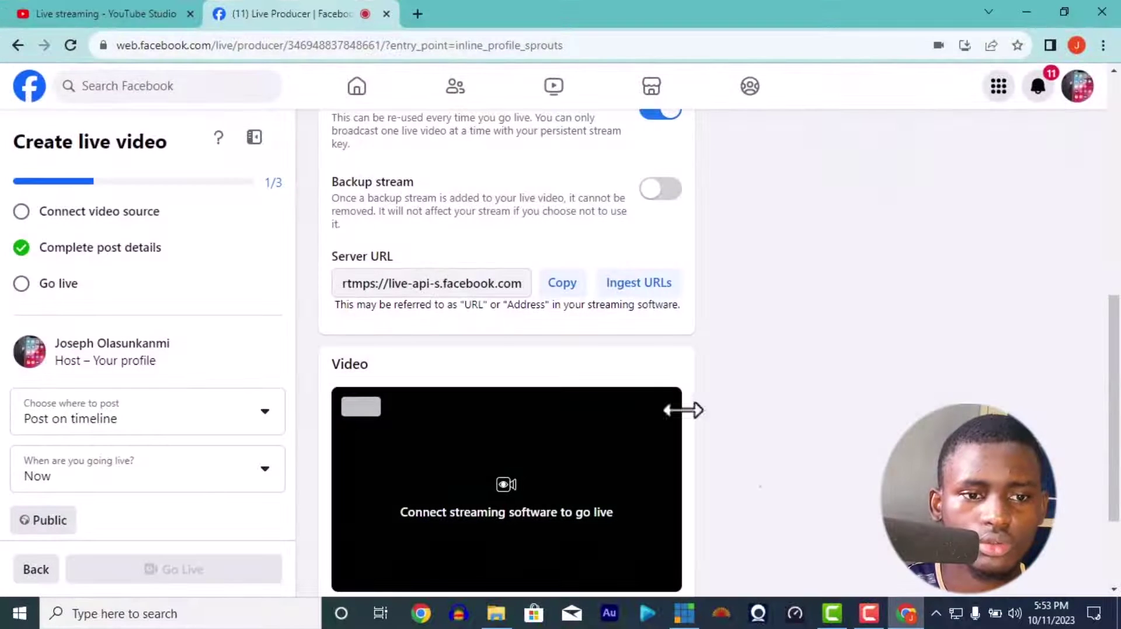
pyautogui.scroll(8, 940, 450)
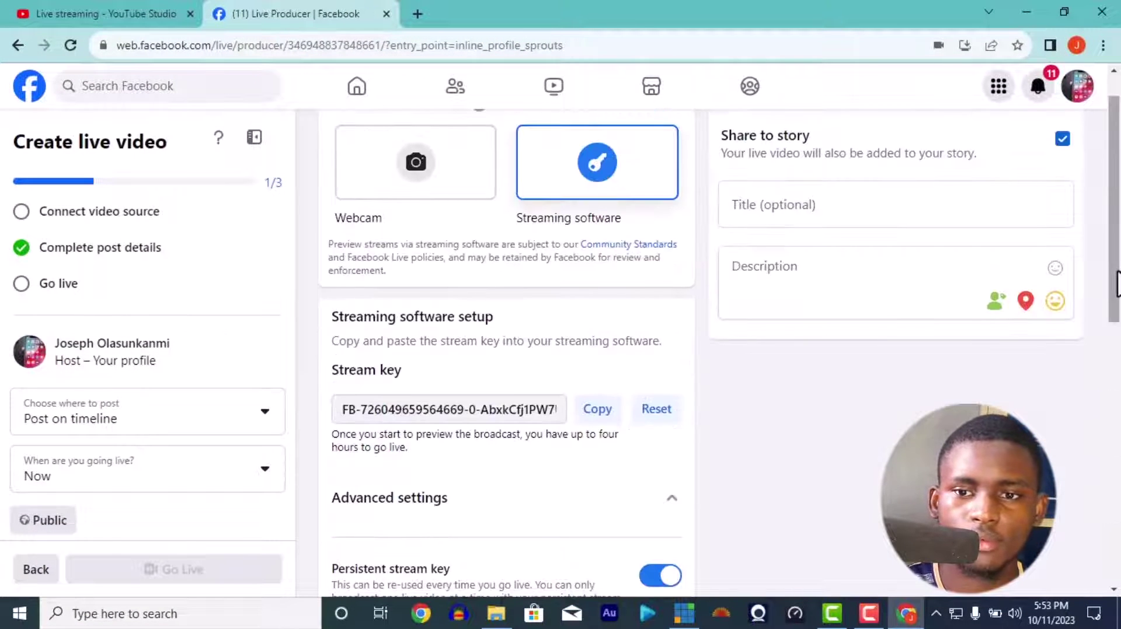
pyautogui.click(925, 262)
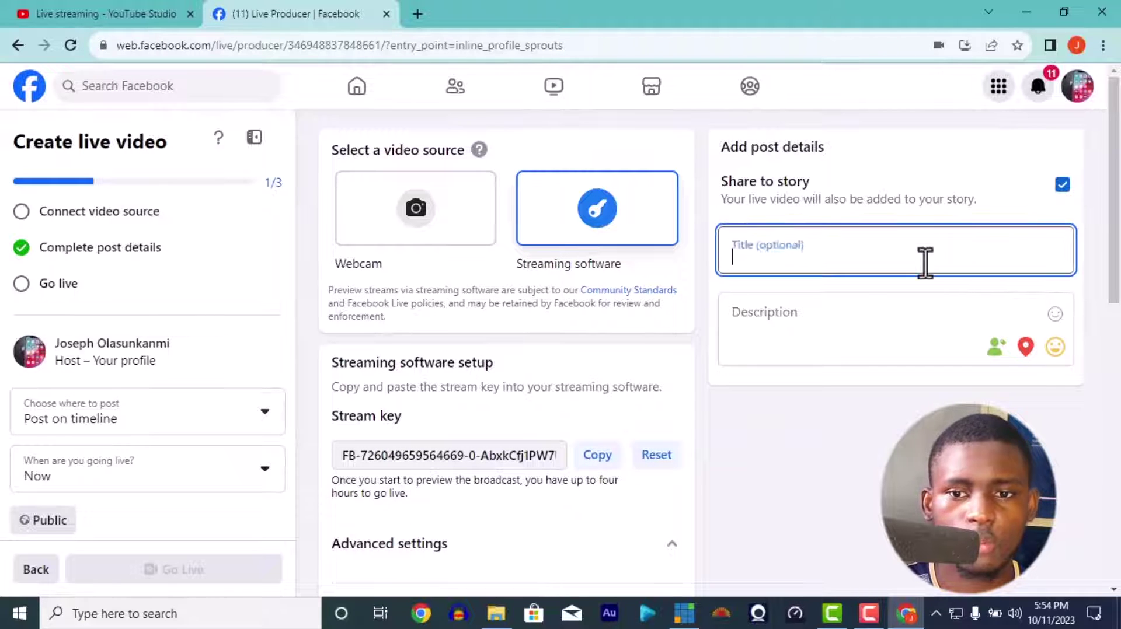
pyautogui.click(868, 427)
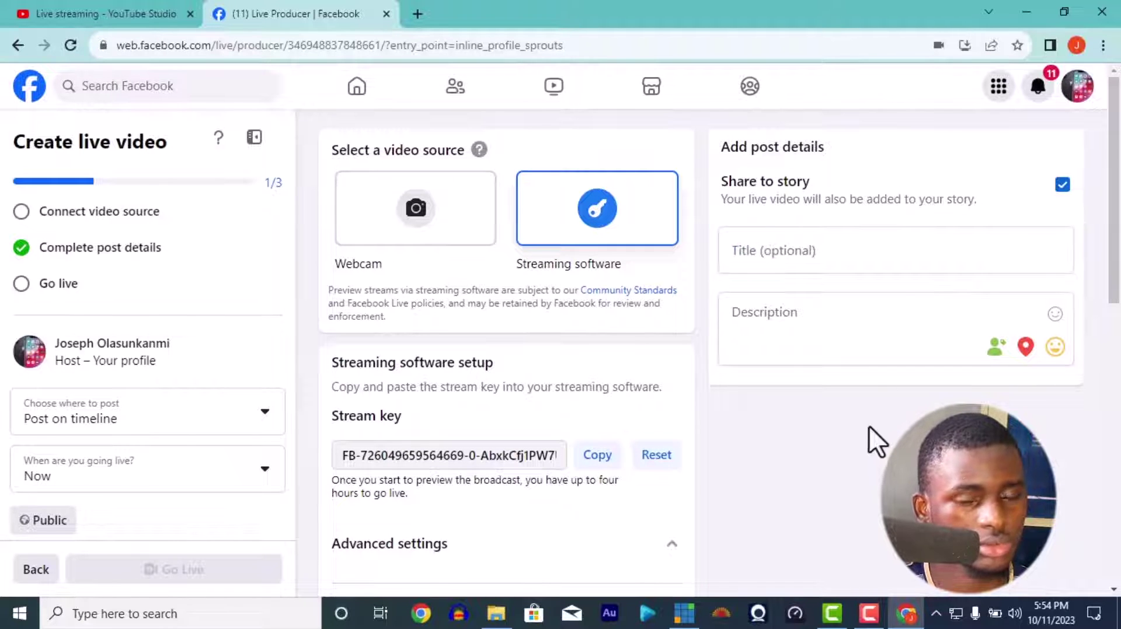
# - Title the Facebook live video "Sunday Worship Service"
pyautogui.click(830, 257)
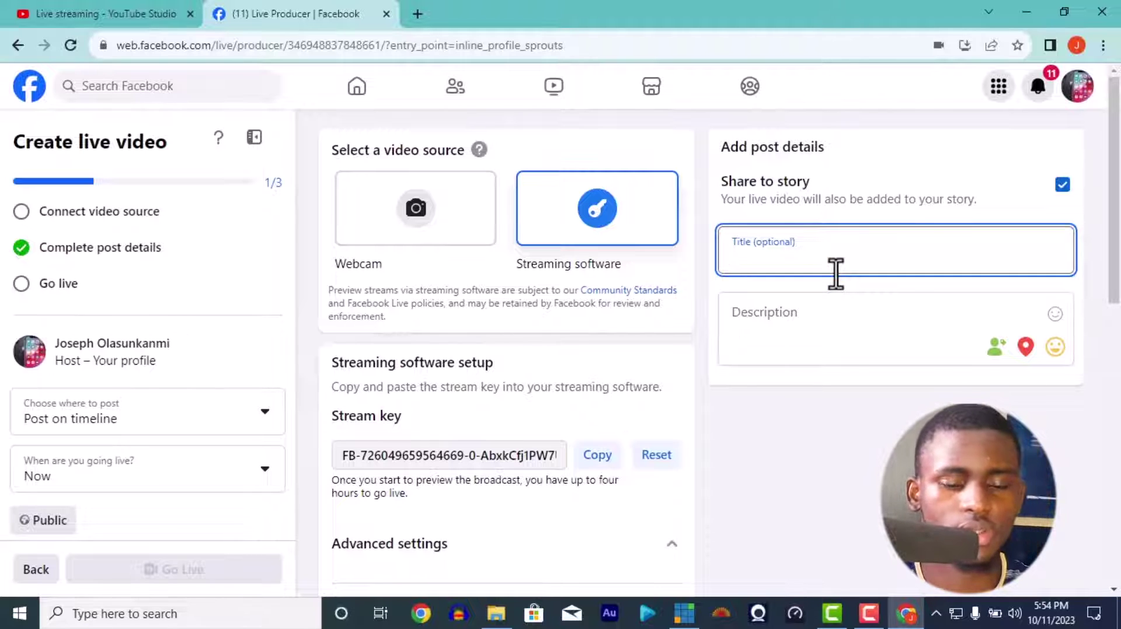
pyautogui.write('Sunday ')
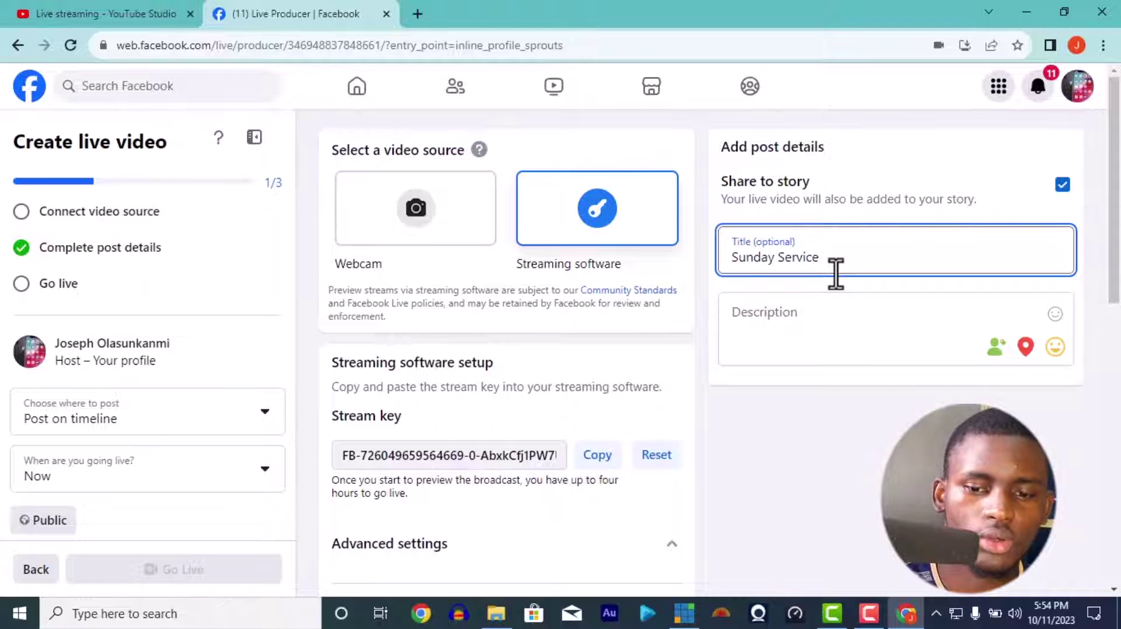
pyautogui.write('Worship')
# - Enter the live video description "Join us today for n awesome experience in God's presence."
pyautogui.click(836, 321)
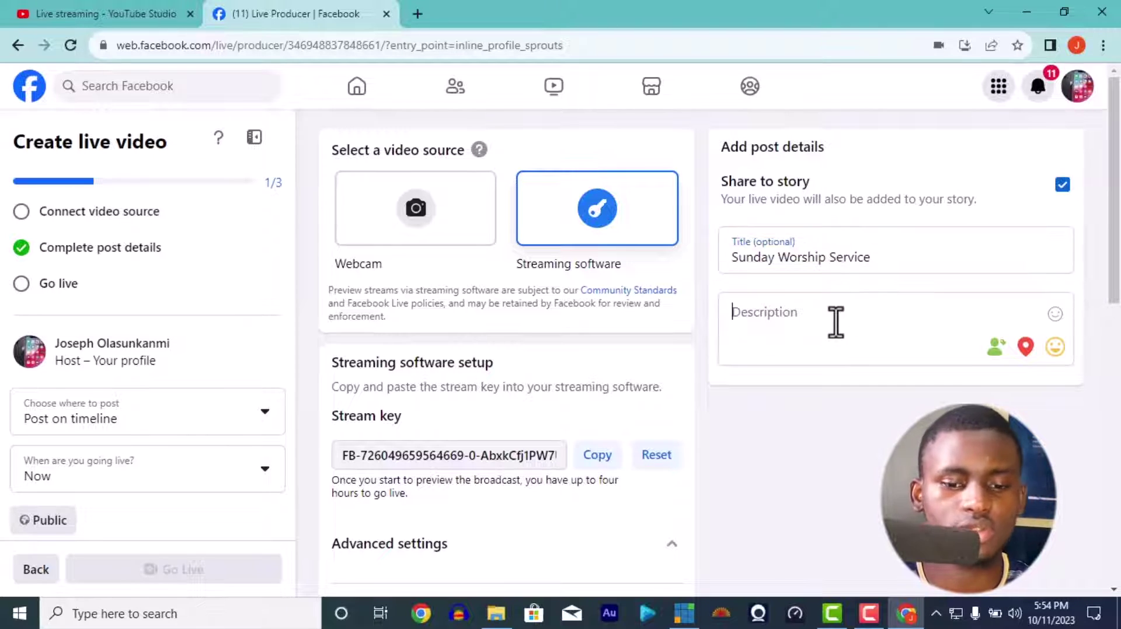
pyautogui.write('JOi')
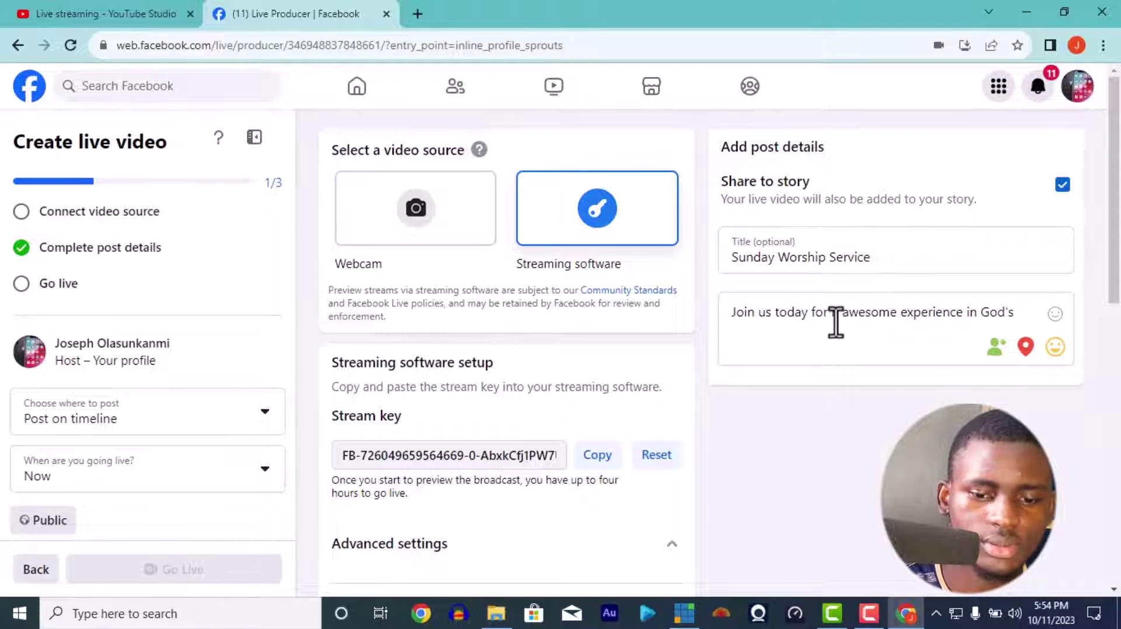
pyautogui.write('esence')
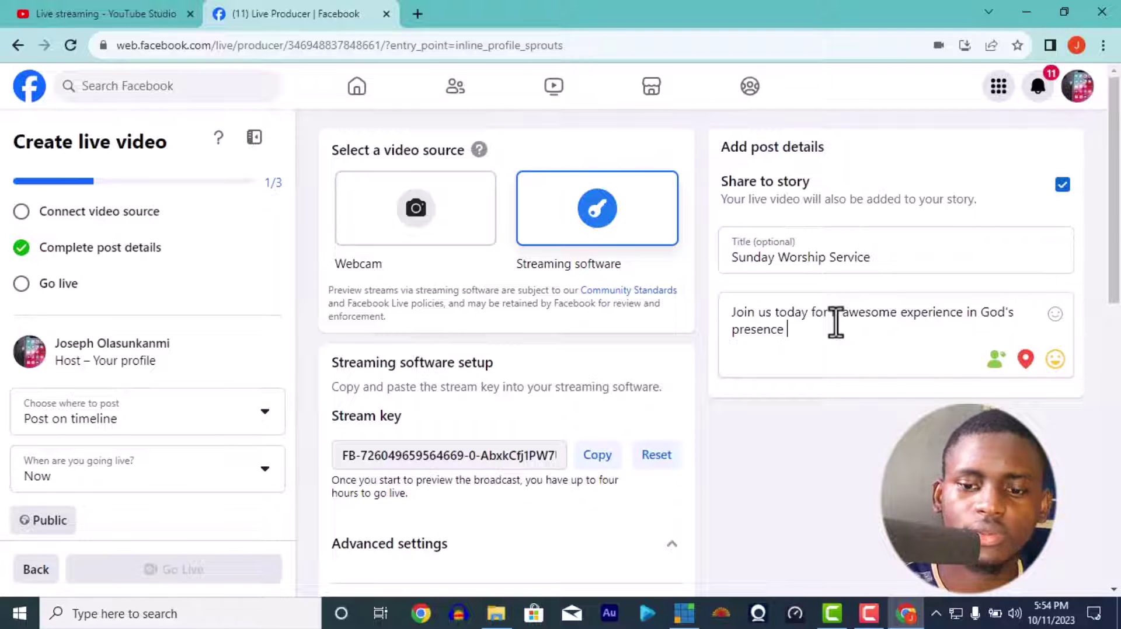
pyautogui.press('BackSpace')
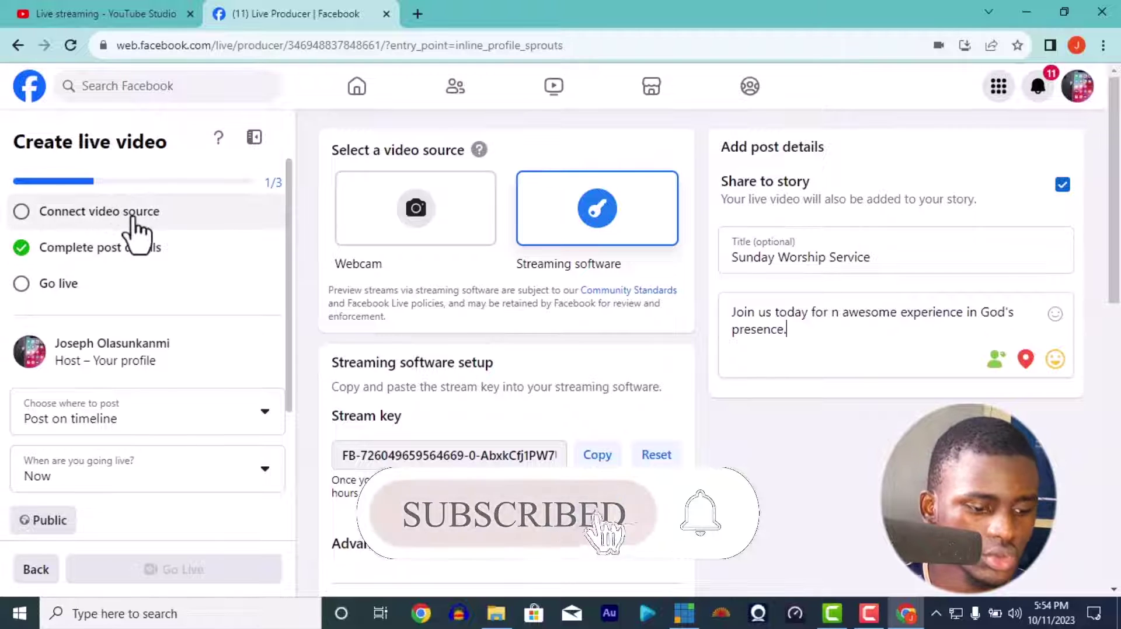
# - Switch to vMix to start the stream, and return to Chrome to go live on Facebook
pyautogui.click(682, 614)
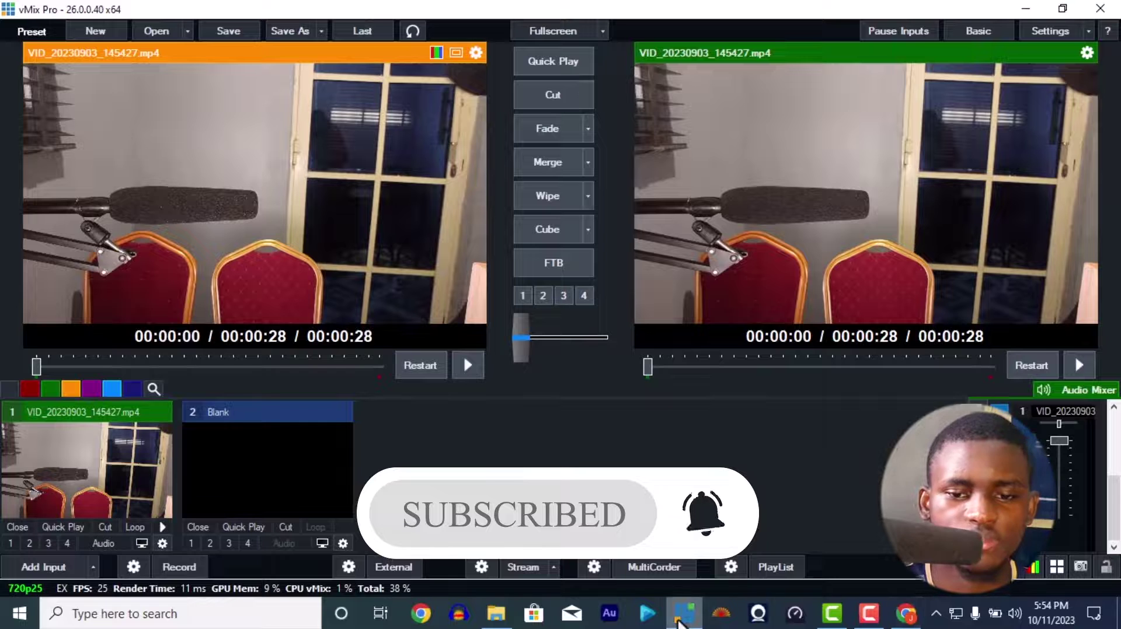
pyautogui.click(528, 568)
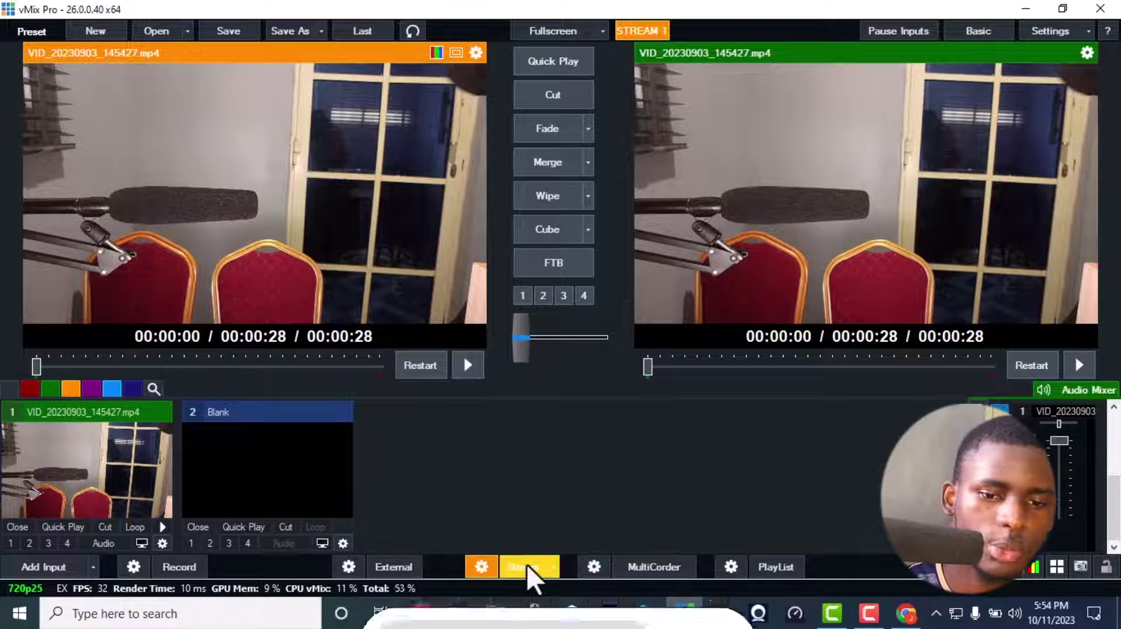
pyautogui.click(906, 613)
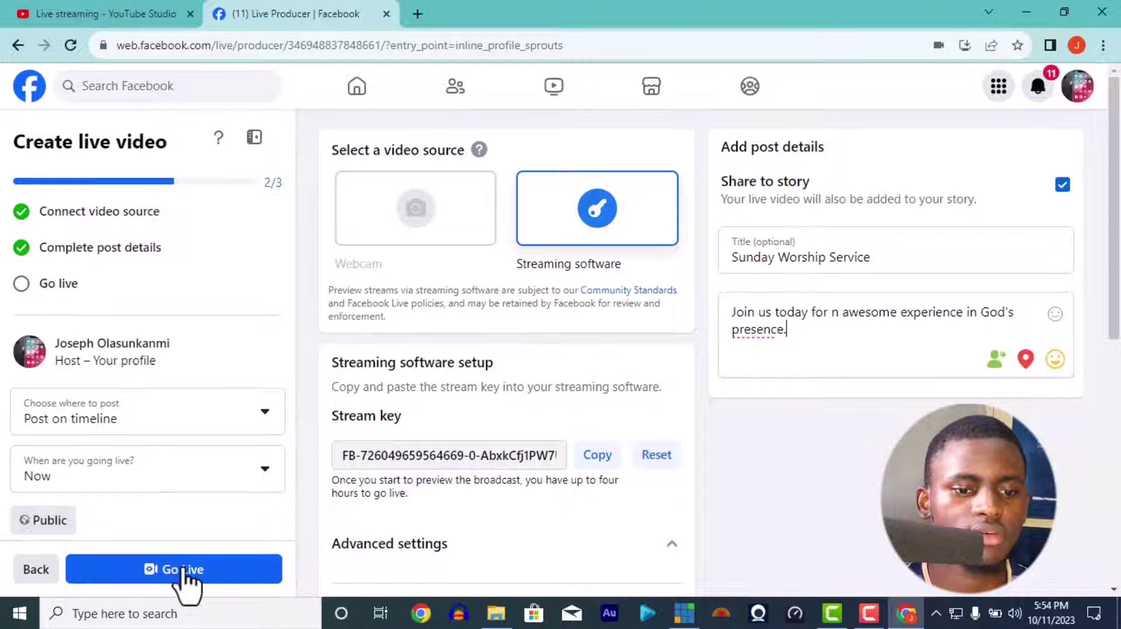
pyautogui.click(186, 575)
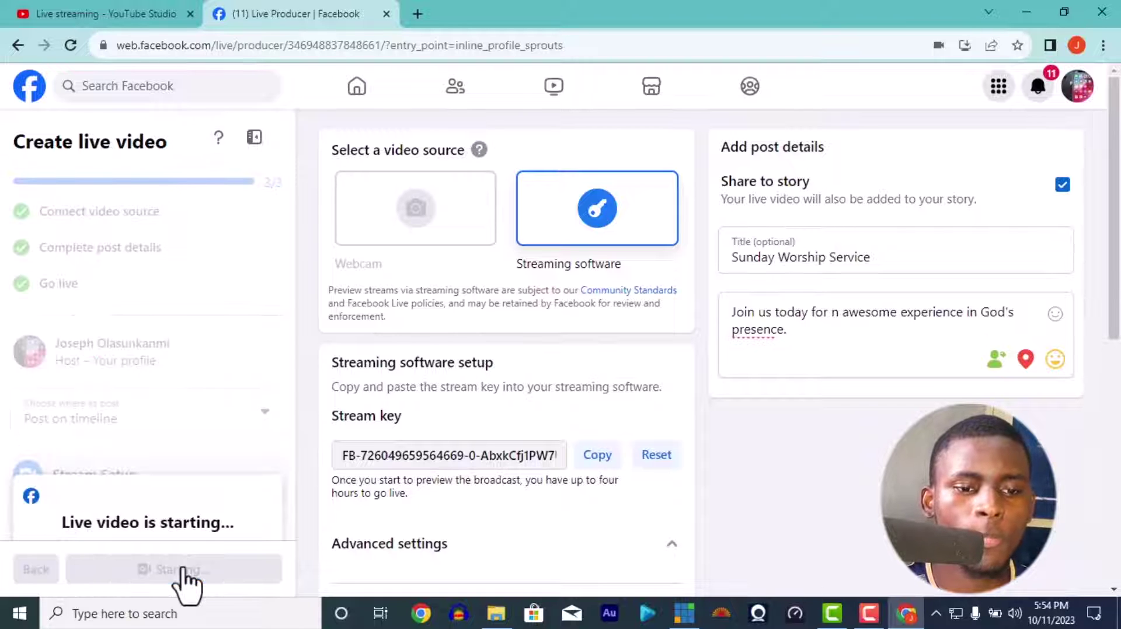
# - Switch to vMix and check the computer's available network connections
pyautogui.click(684, 619)
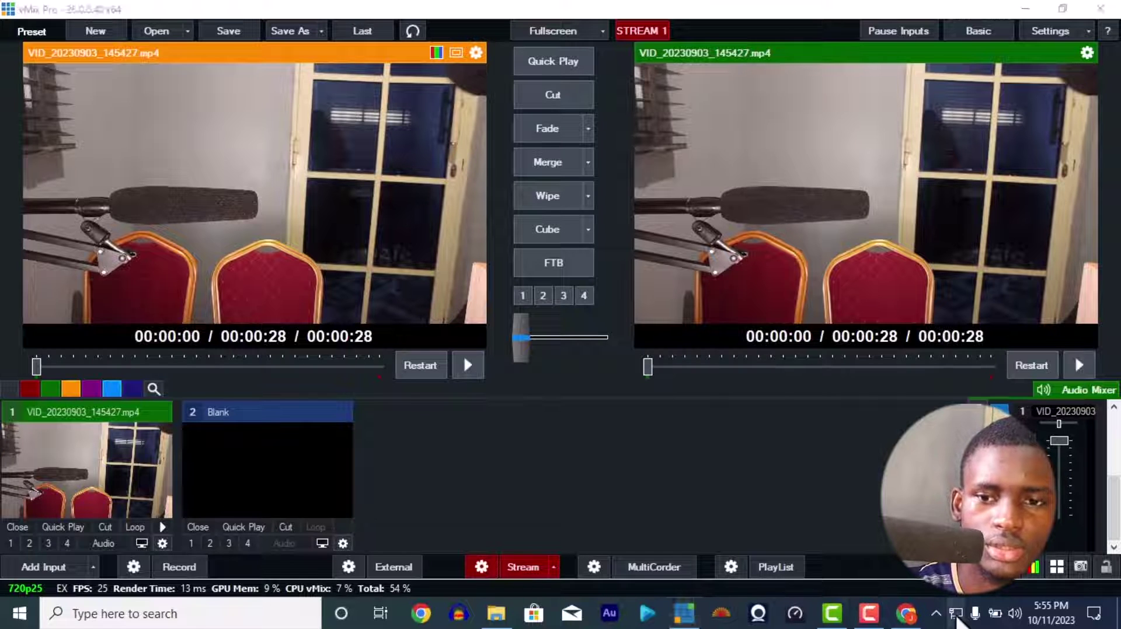
pyautogui.click(956, 614)
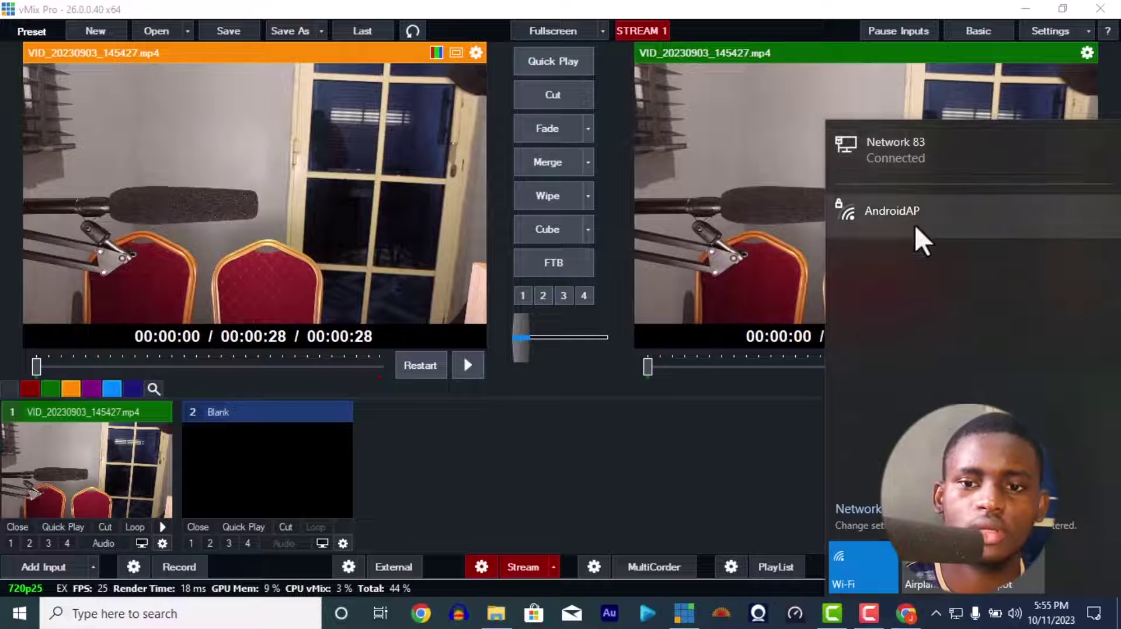
pyautogui.click(737, 488)
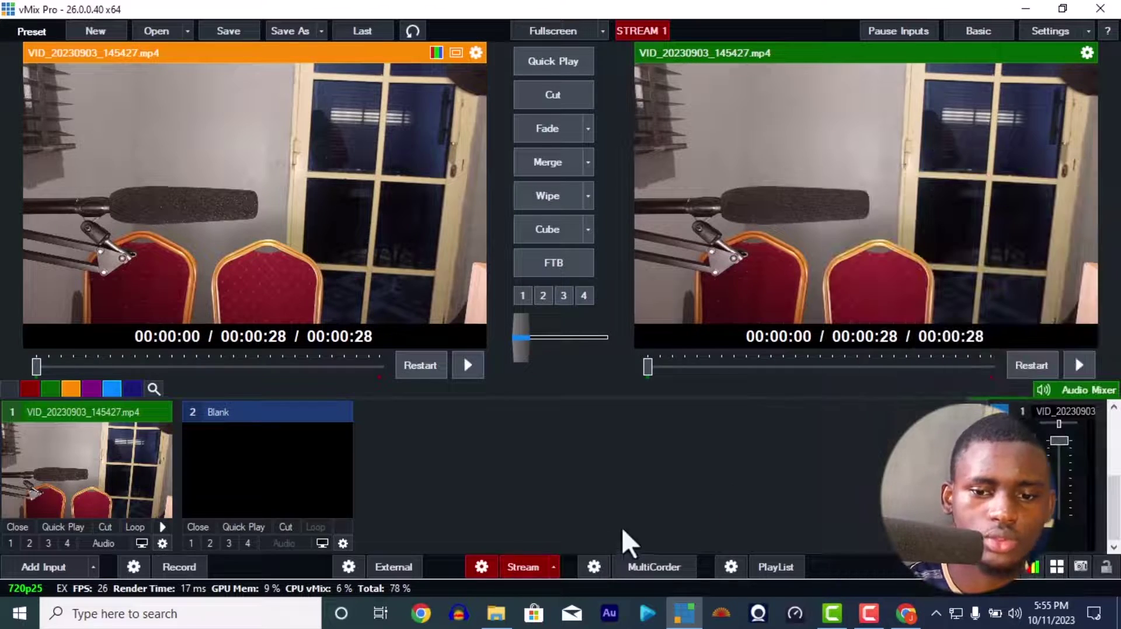
# - Switch to Chrome and review the Facebook live dashboard's video preview, insights and post details against the vMix output
pyautogui.click(906, 613)
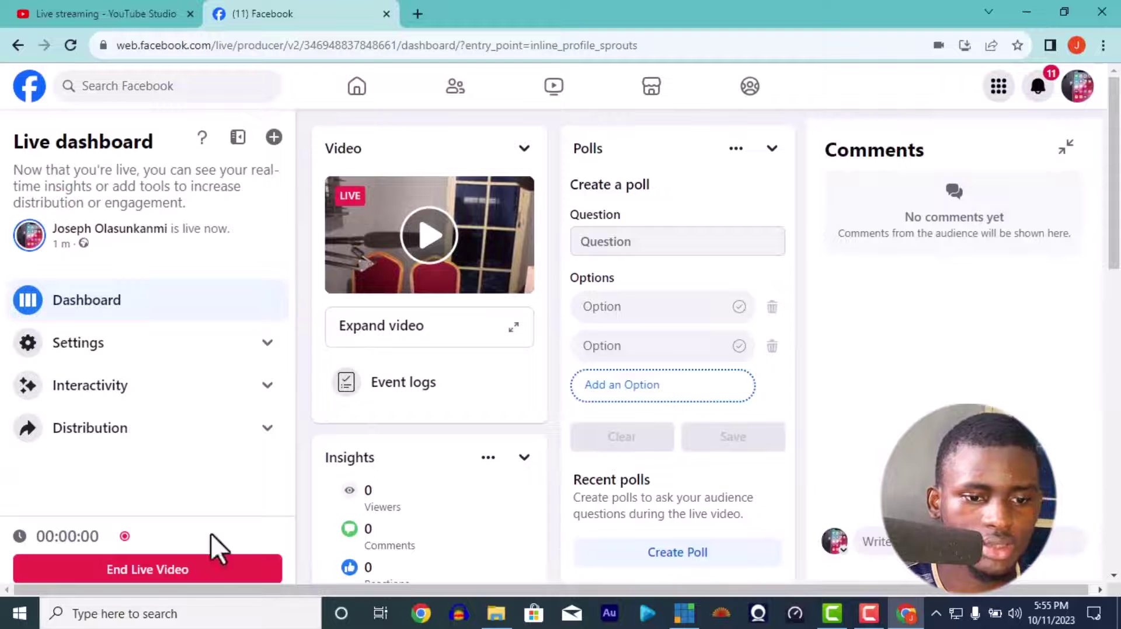
pyautogui.scroll(-2, 1113, 234)
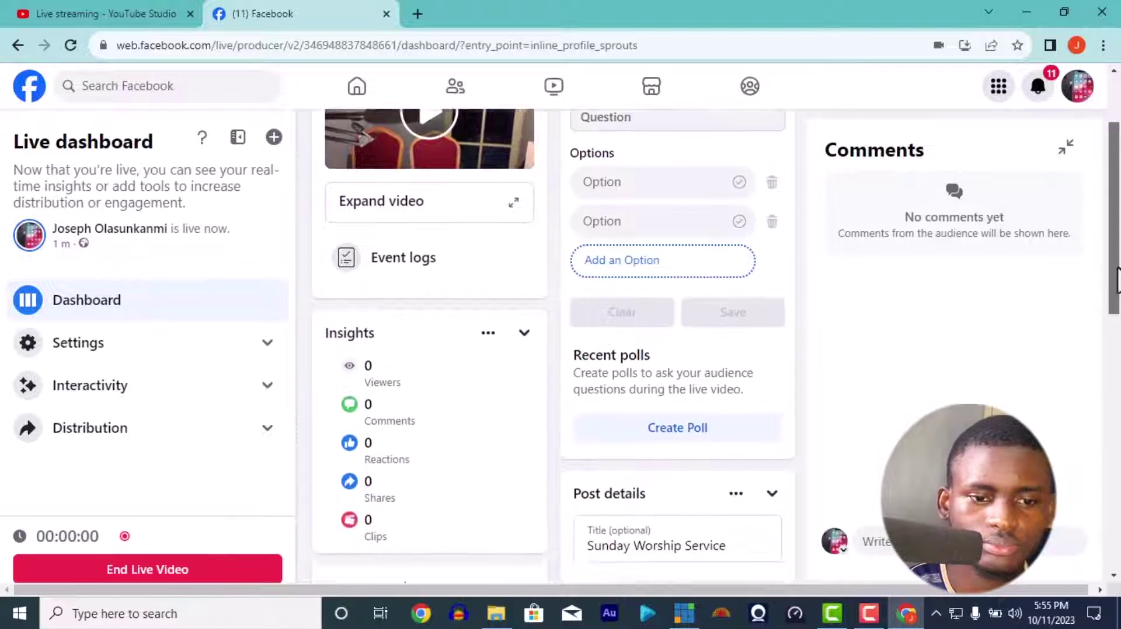
pyautogui.scroll(2, 1112, 233)
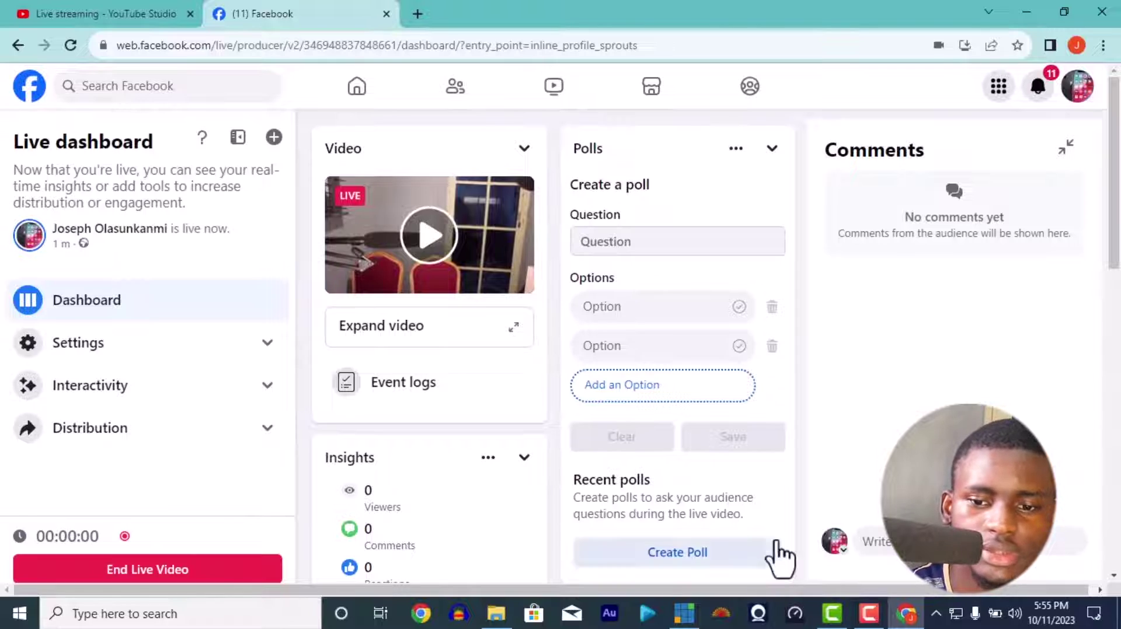
pyautogui.click(906, 623)
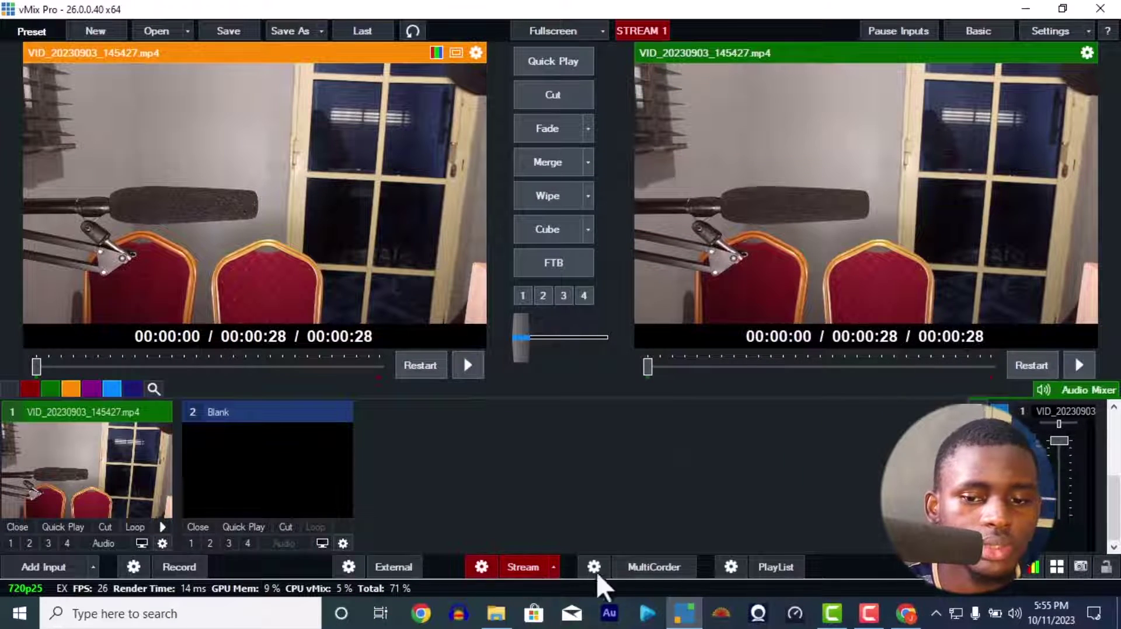
# - Return to Chrome, end the Facebook live video and check its recorded duration
pyautogui.click(893, 613)
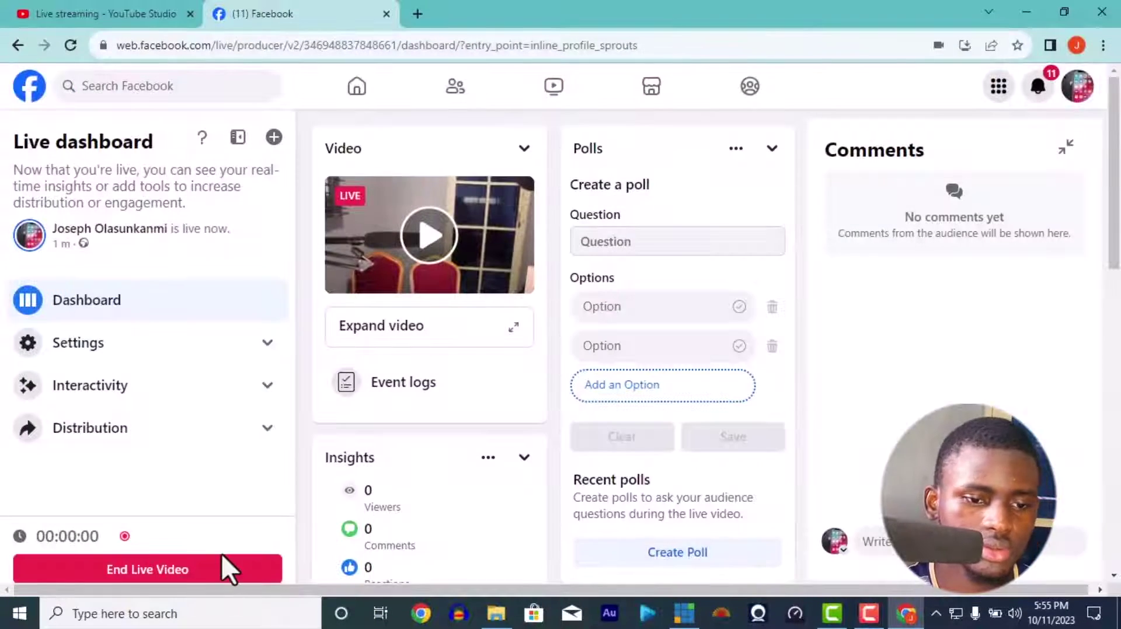
pyautogui.click(203, 569)
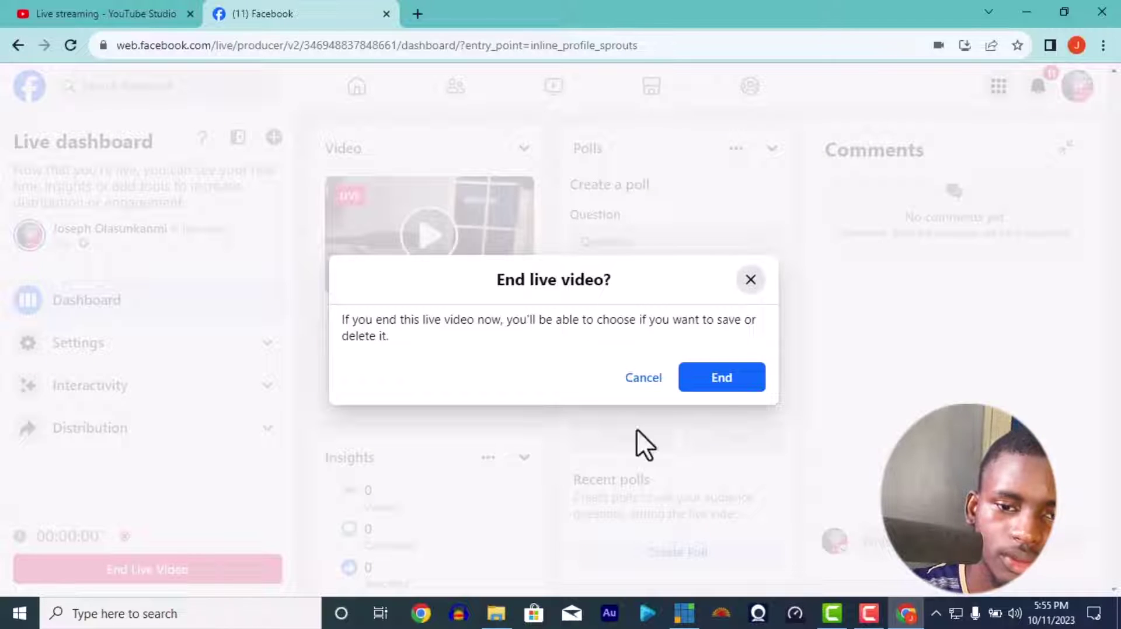
pyautogui.click(714, 382)
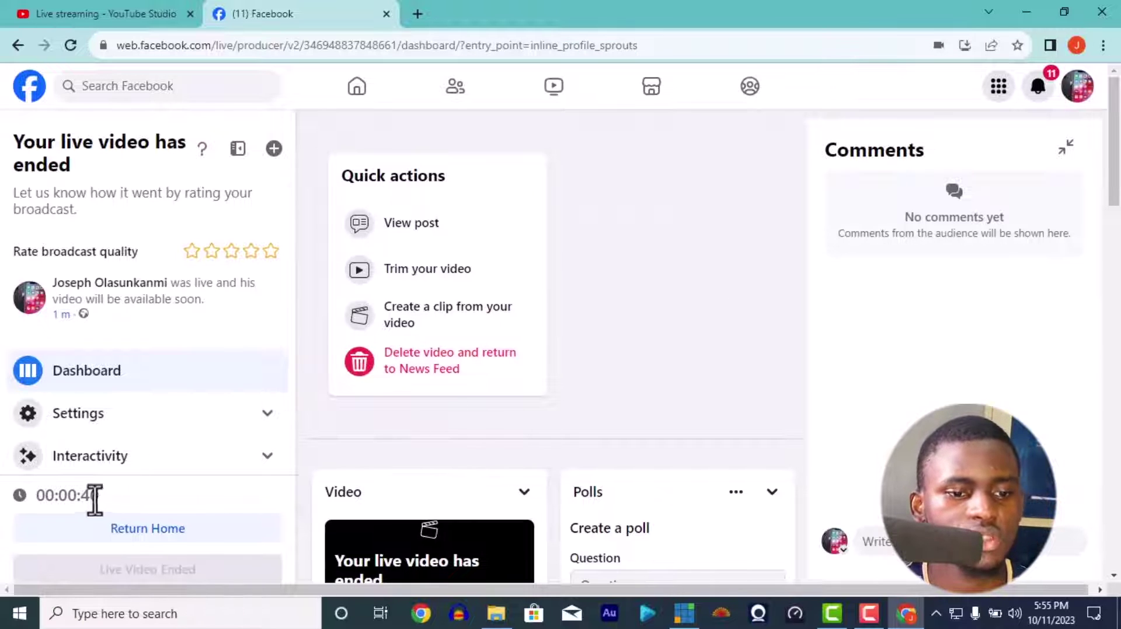
pyautogui.moveTo(80, 499); pyautogui.dragTo(110, 496)
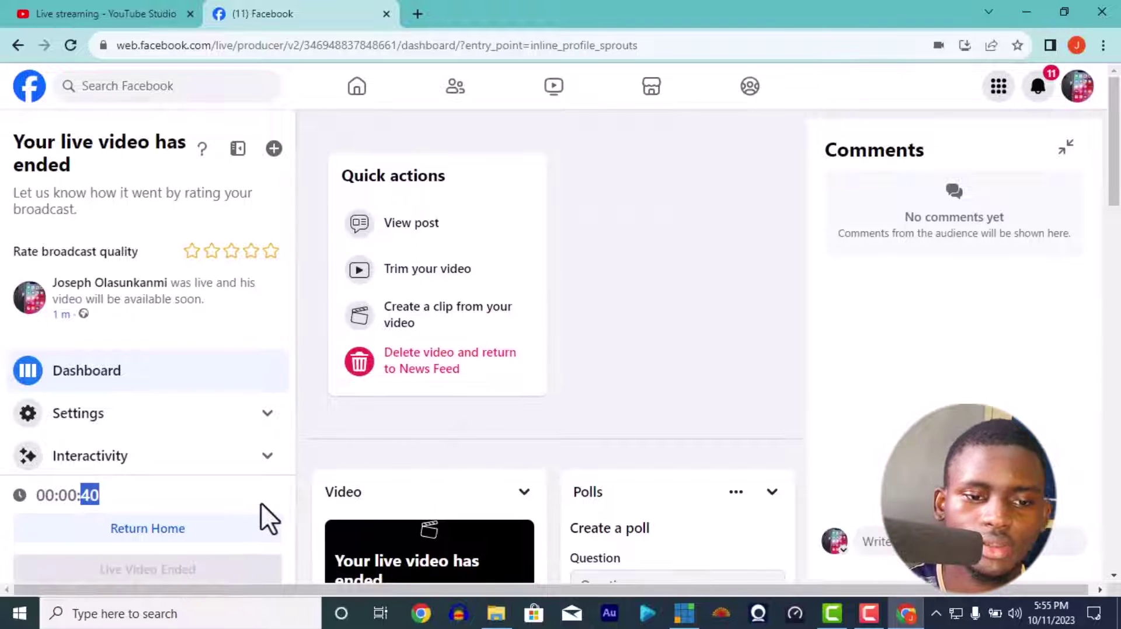
# - Switch to vMix and stop the stream, confirming the stop
pyautogui.click(647, 613)
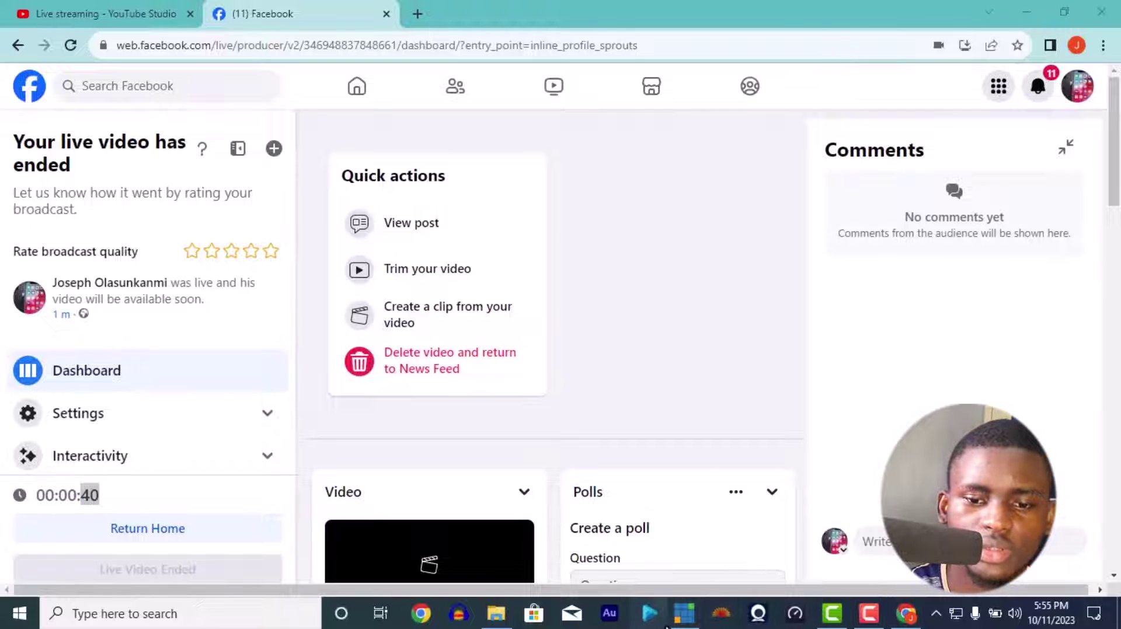
pyautogui.click(683, 613)
pyautogui.click(514, 568)
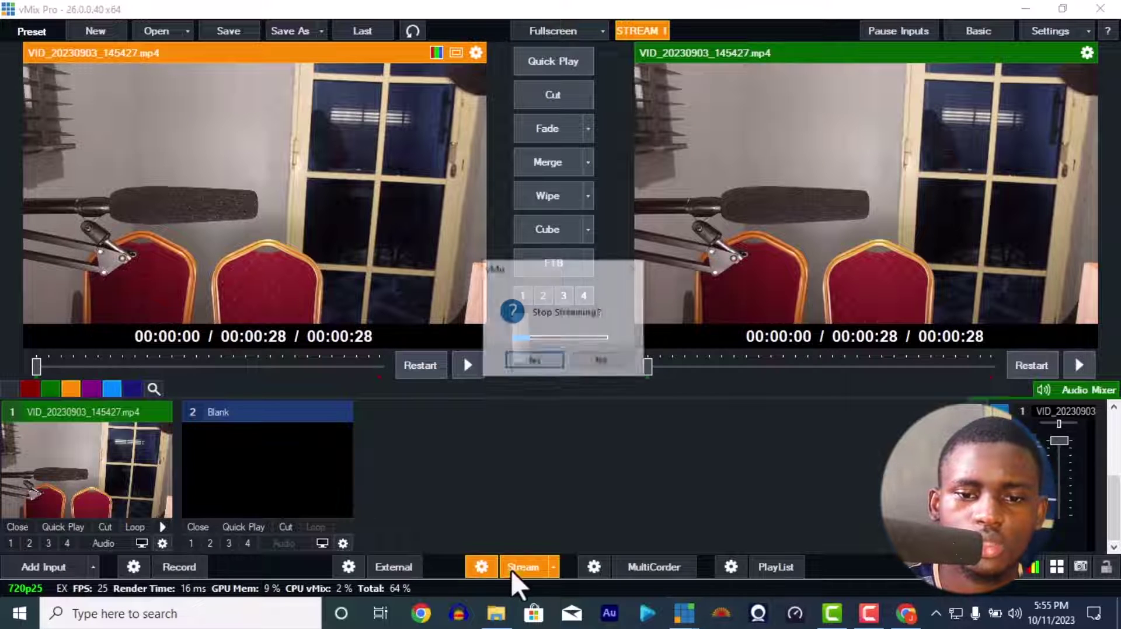
pyautogui.click(533, 361)
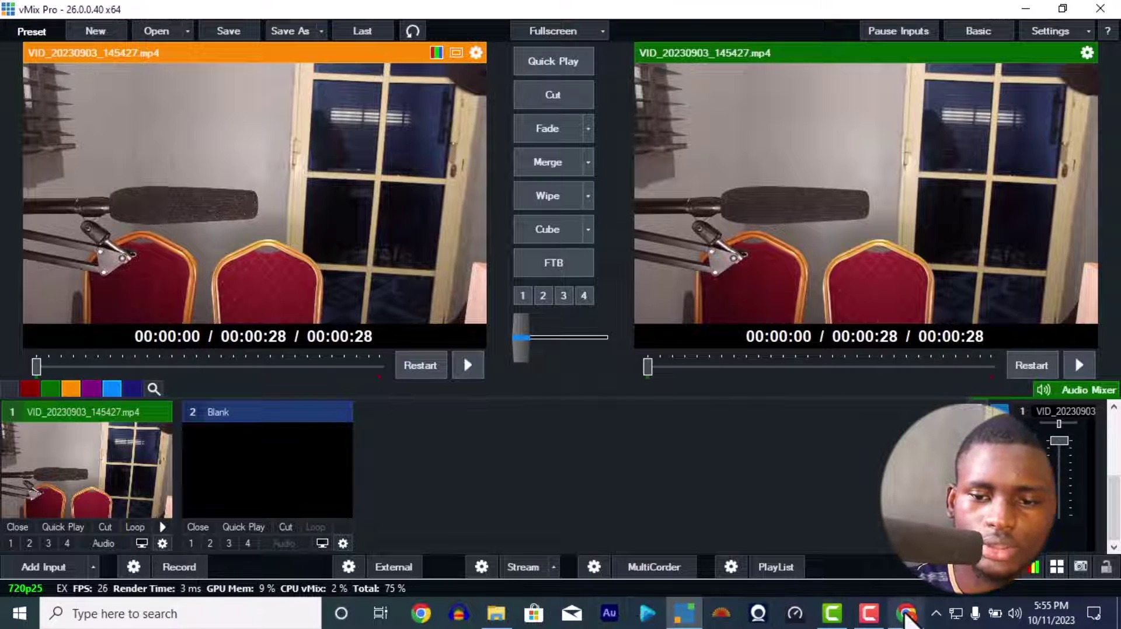
# - Switch to YouTube Studio in Chrome and set up a live stream for right now using streaming software
pyautogui.click(907, 618)
pyautogui.click(123, 14)
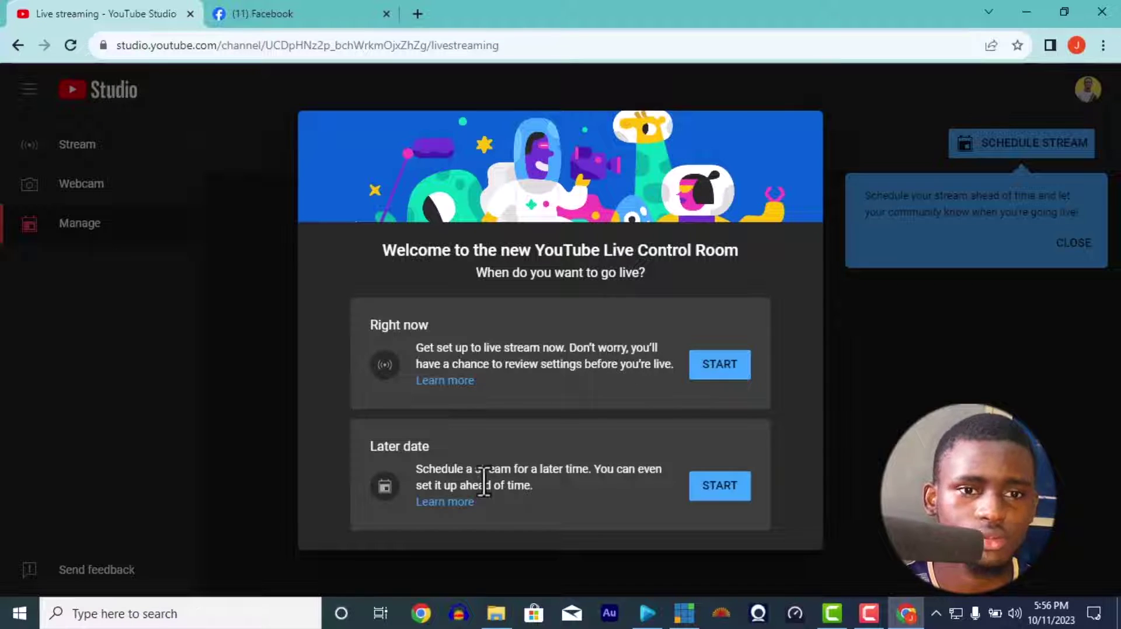
pyautogui.click(729, 368)
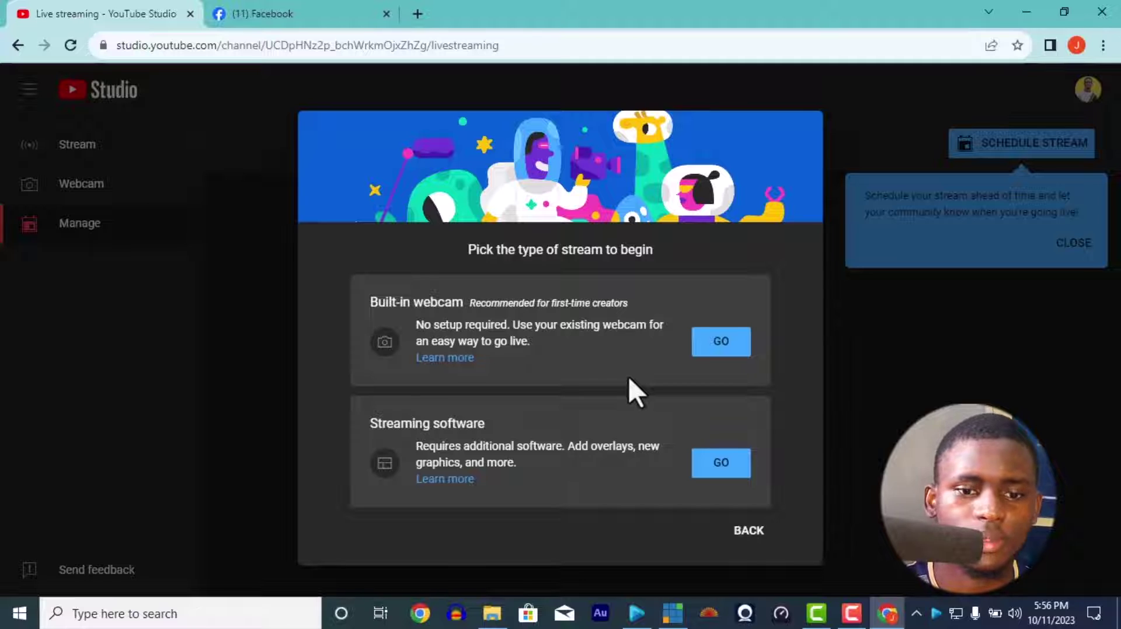
pyautogui.click(716, 464)
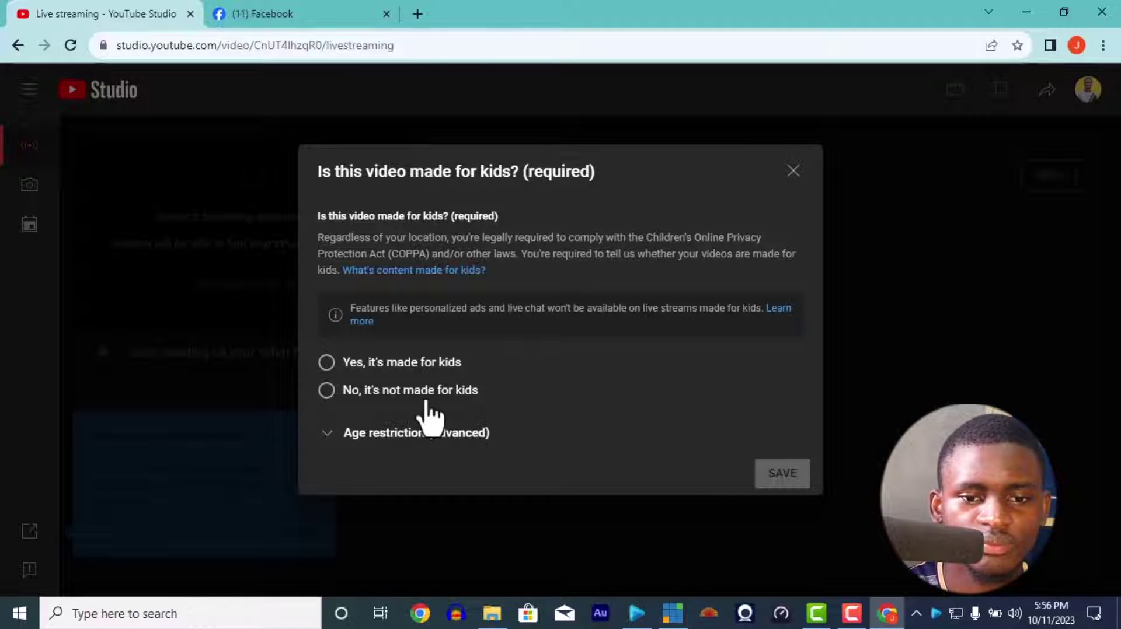
# - Save the YouTube stream as not made for kids and set its chat view to Top chat
pyautogui.click(328, 391)
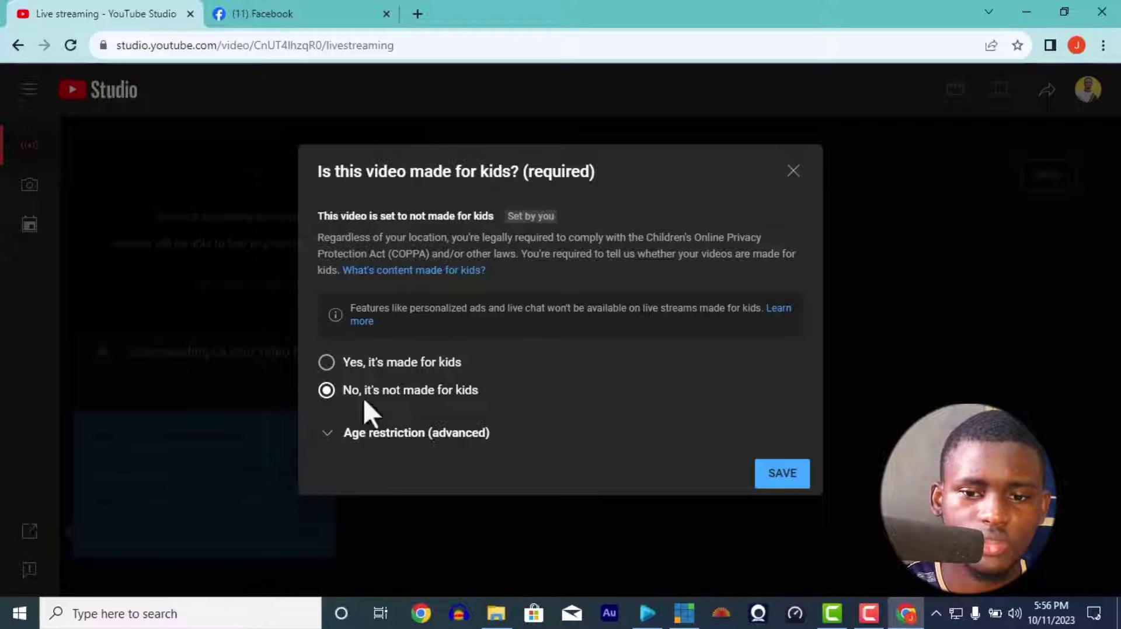
pyautogui.click(784, 481)
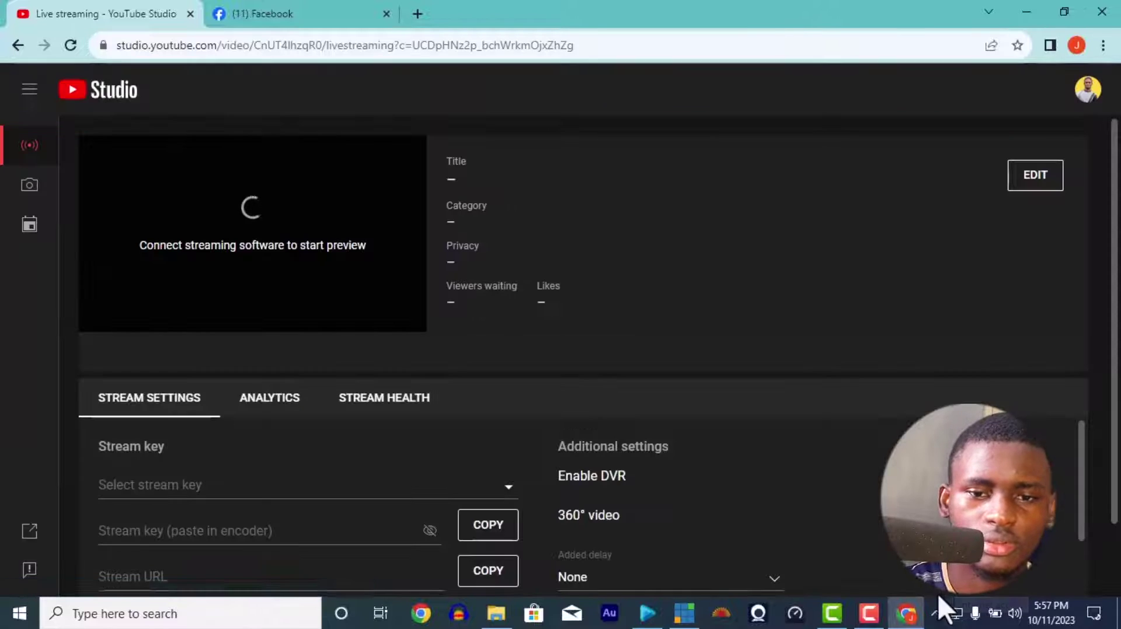
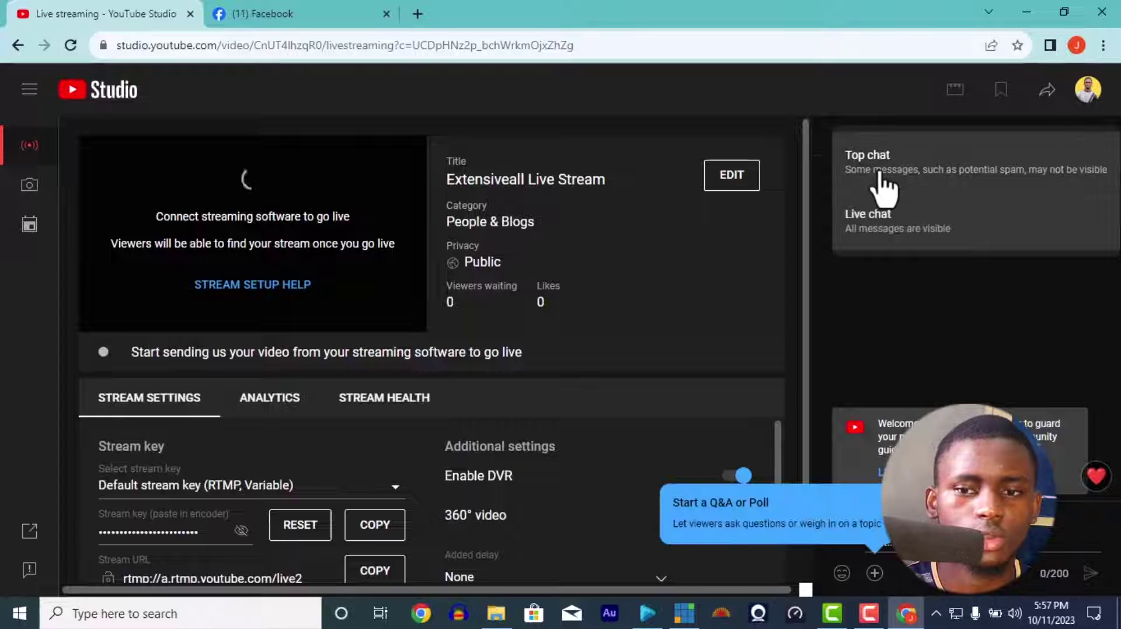
pyautogui.click(876, 176)
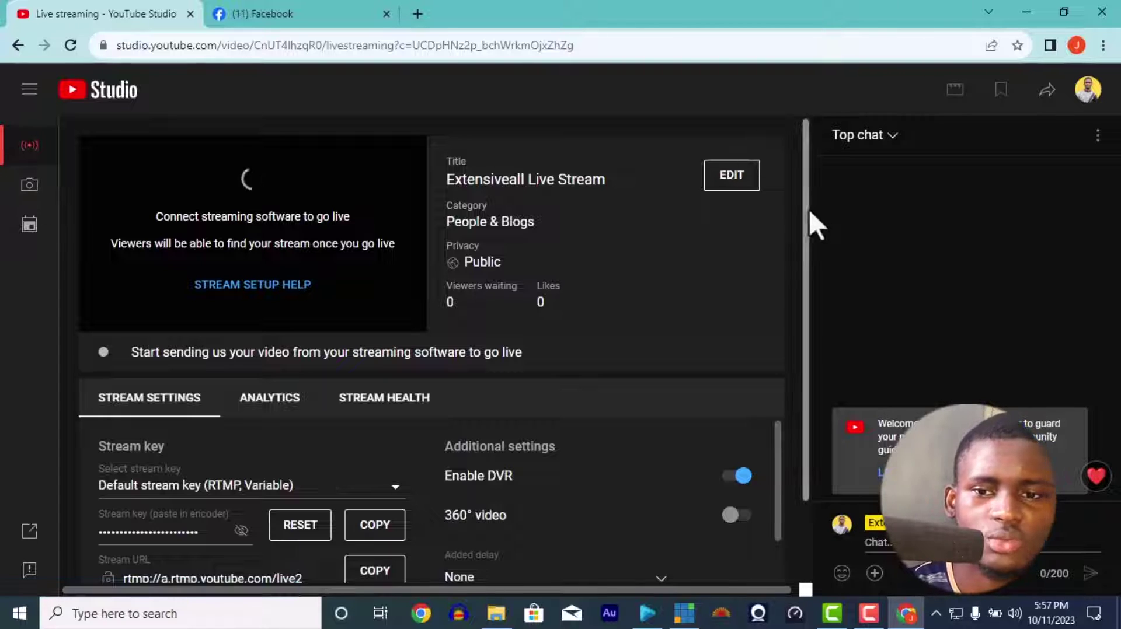
pyautogui.moveTo(806, 225); pyautogui.dragTo(807, 181)
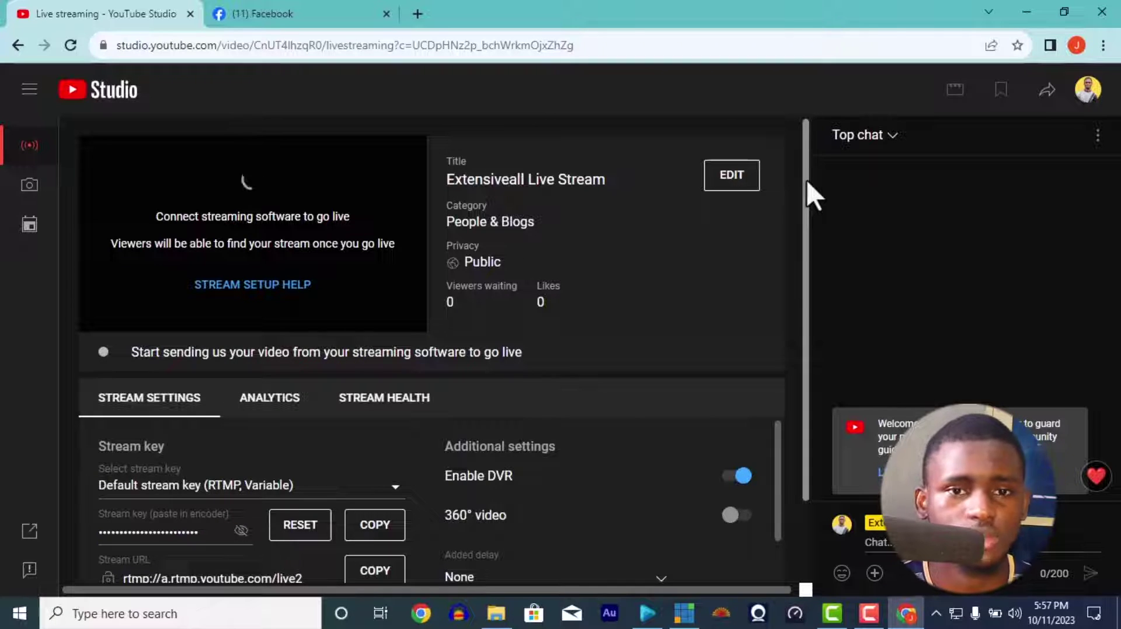
# - Open the YouTube stream's settings for editing and replace the title with "Sunday Service"
pyautogui.click(731, 178)
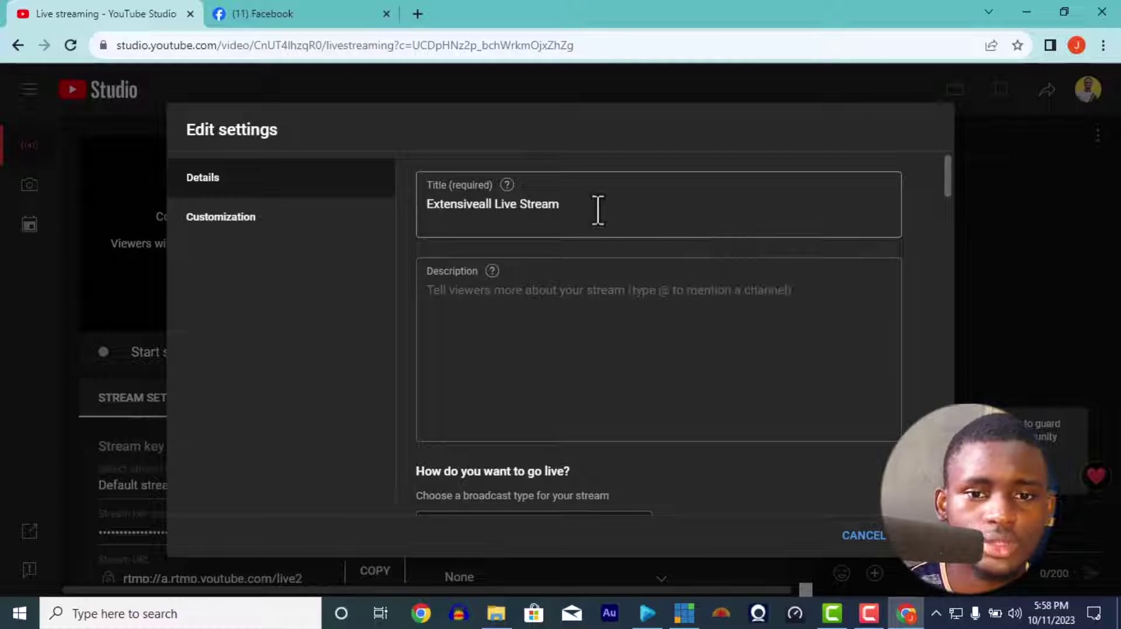
pyautogui.moveTo(598, 210); pyautogui.dragTo(394, 217)
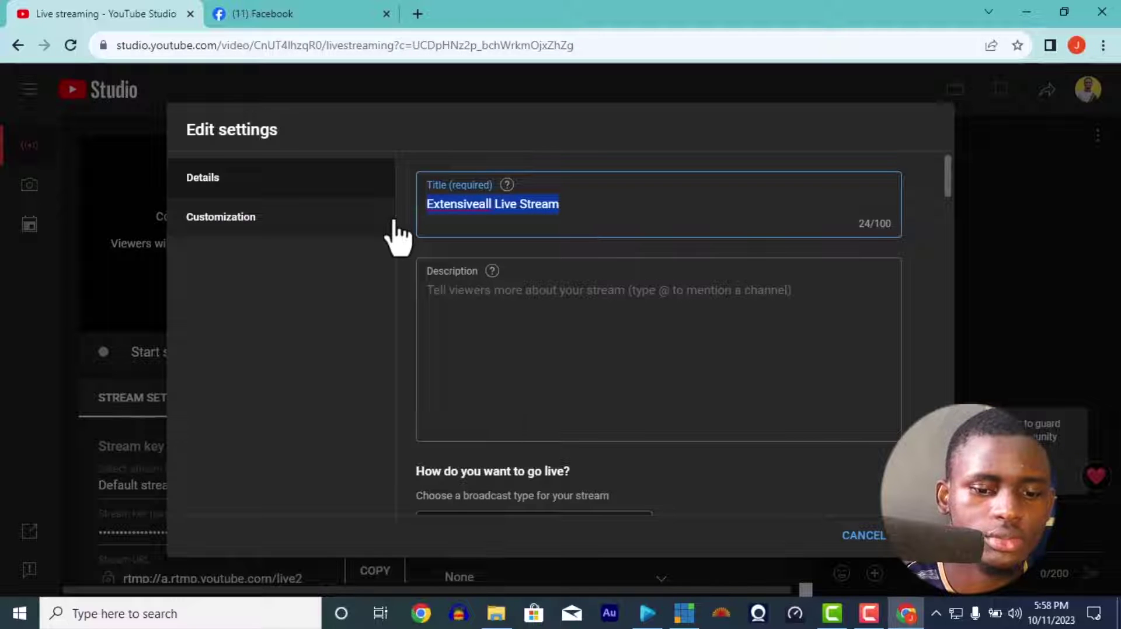
pyautogui.write('Sunday Service')
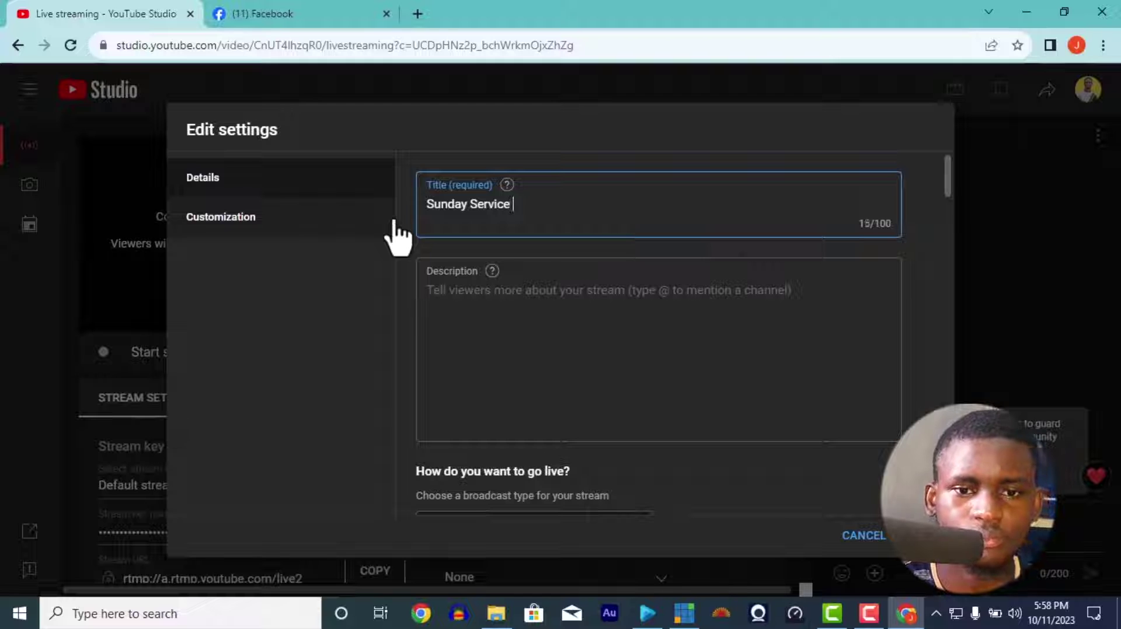
# - Enter "Join us today" as the description of the YouTube stream
pyautogui.click(470, 313)
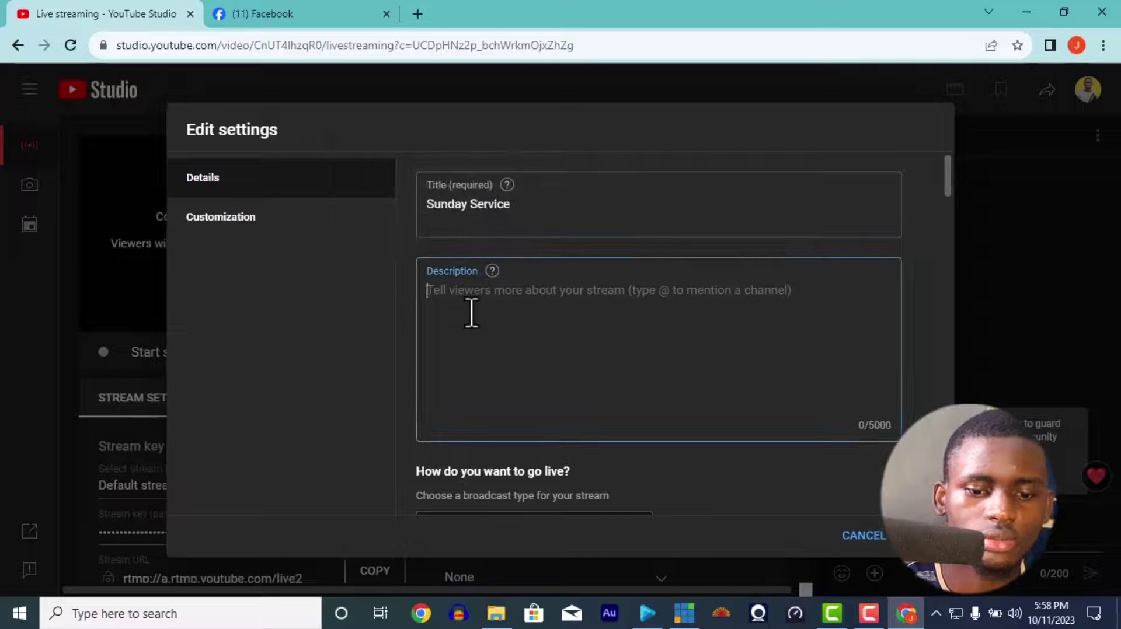
pyautogui.write('Join ')
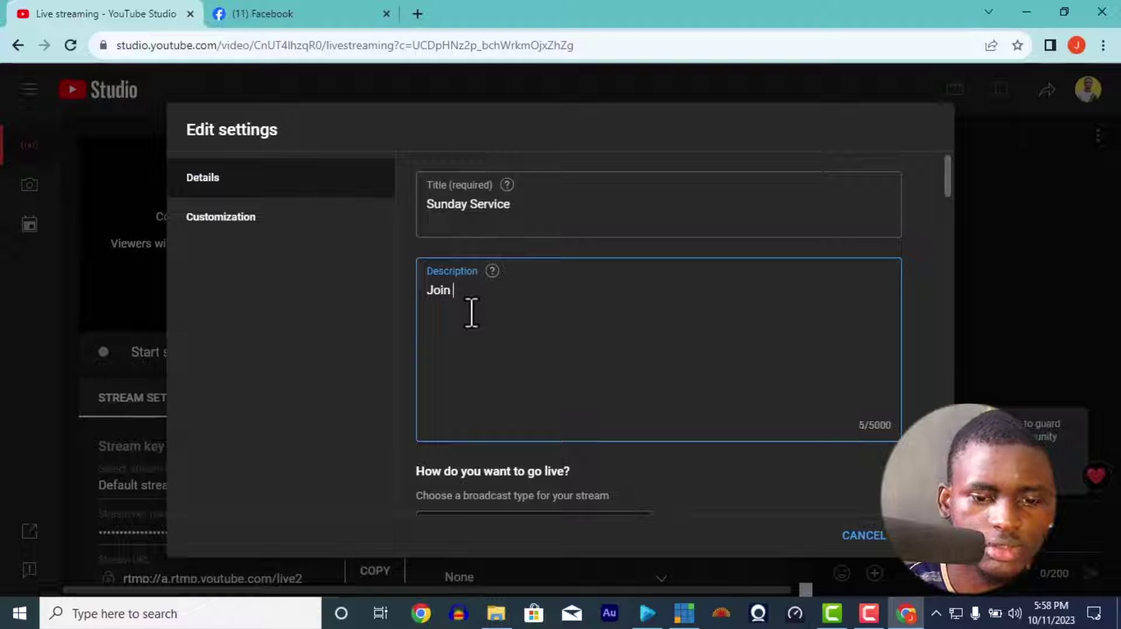
pyautogui.write('us today')
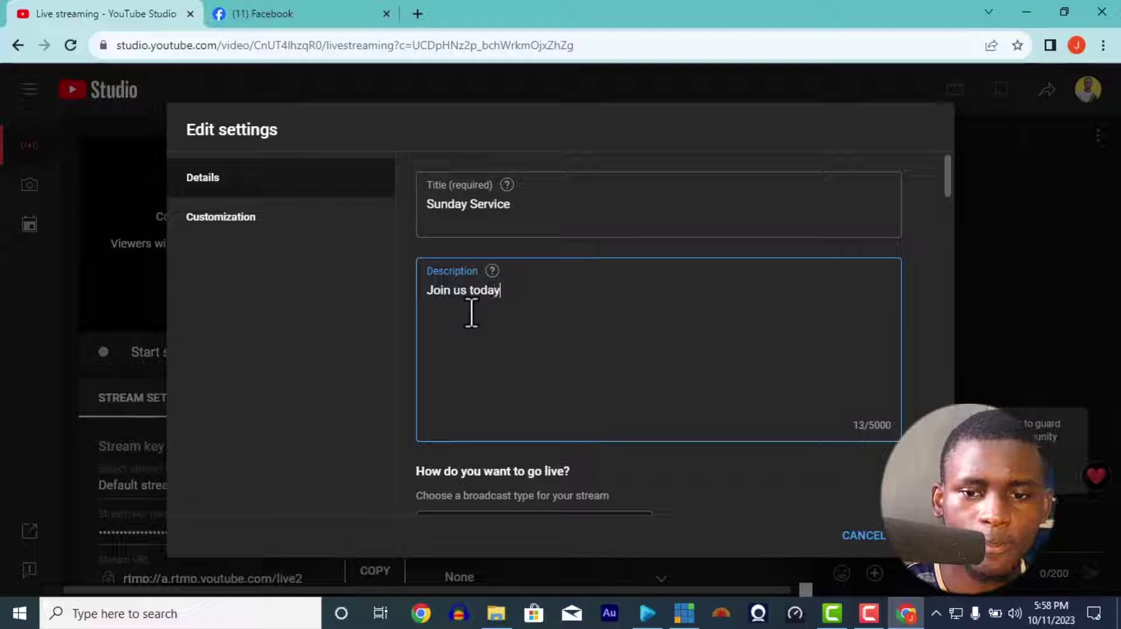
pyautogui.moveTo(945, 188); pyautogui.dragTo(946, 201)
pyautogui.click(783, 207)
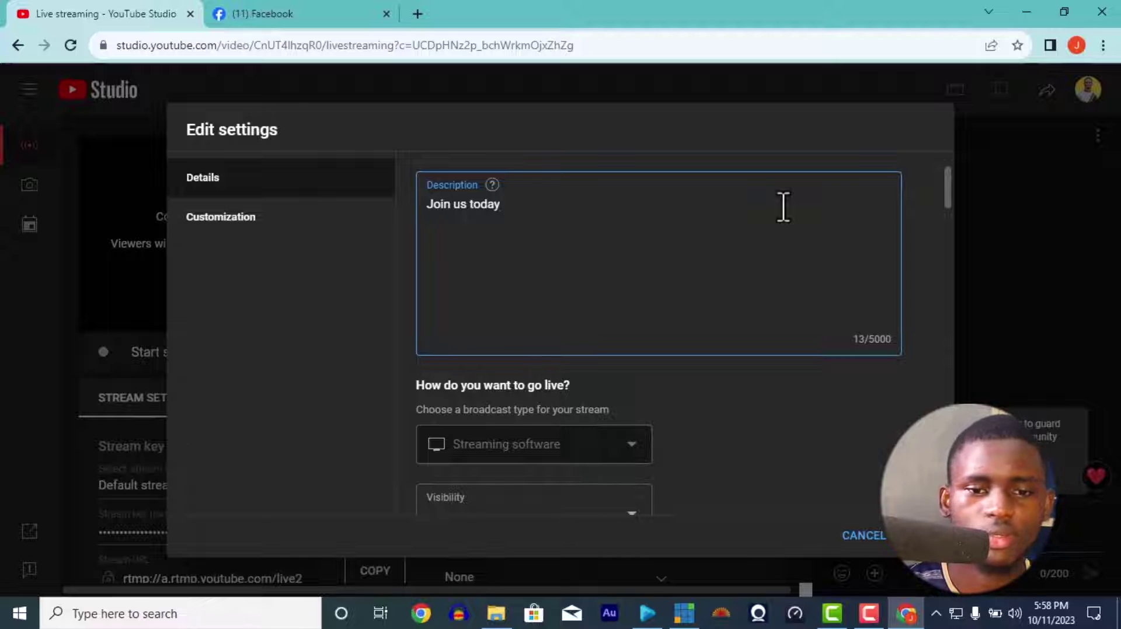
# - Review the stream's broadcast type and its visibility options, leaving the privacy choice as it is
pyautogui.moveTo(947, 192); pyautogui.dragTo(938, 222)
pyautogui.tripleClick(622, 245)
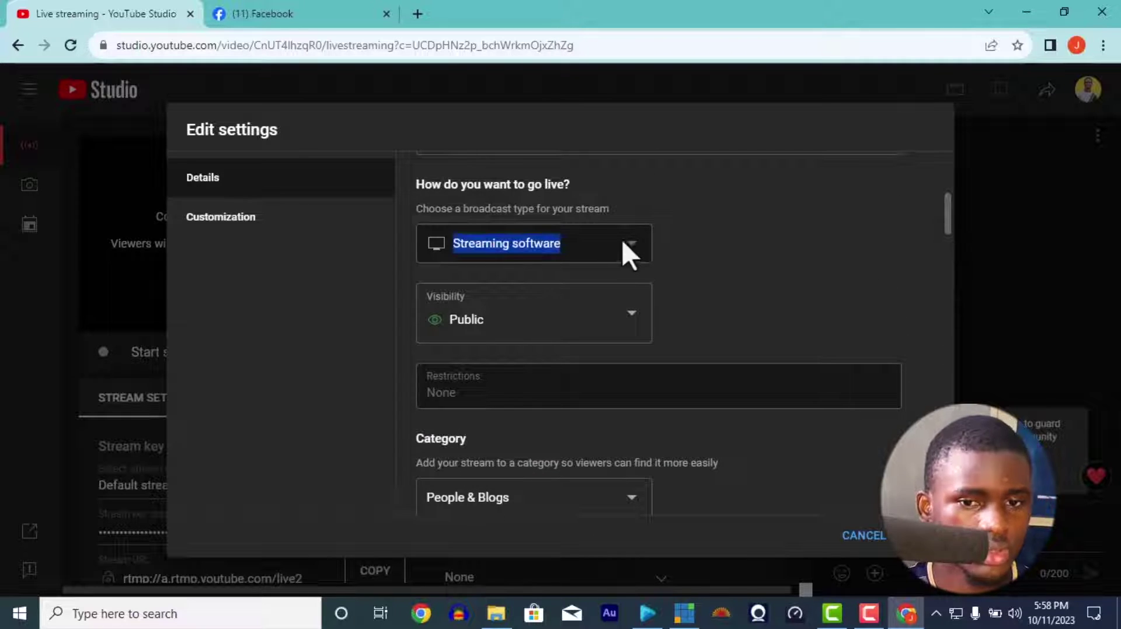
pyautogui.click(629, 329)
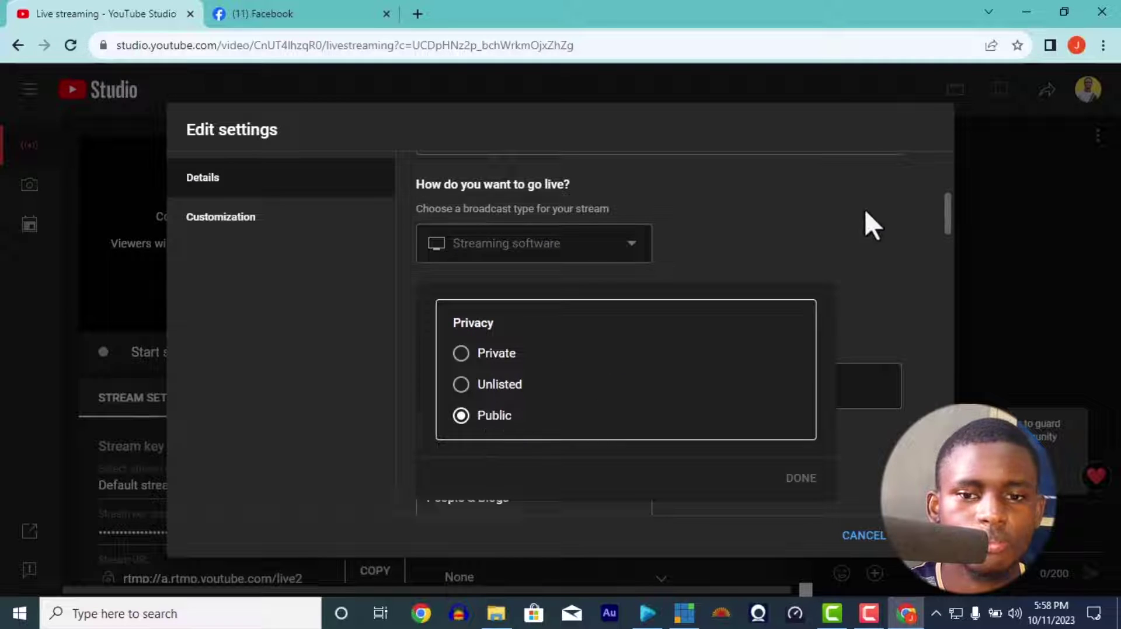
pyautogui.click(869, 212)
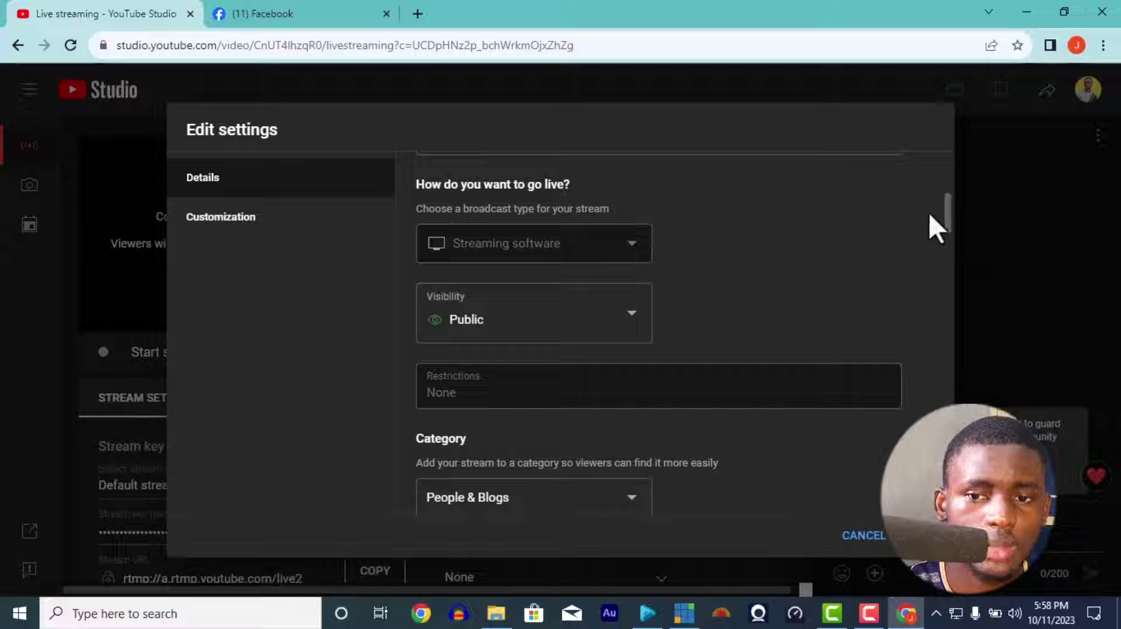
# - Upload the image Picsart_23-08-10_14-20-27-388 from the Pictures folder as the stream's thumbnail
pyautogui.moveTo(946, 211); pyautogui.dragTo(946, 252)
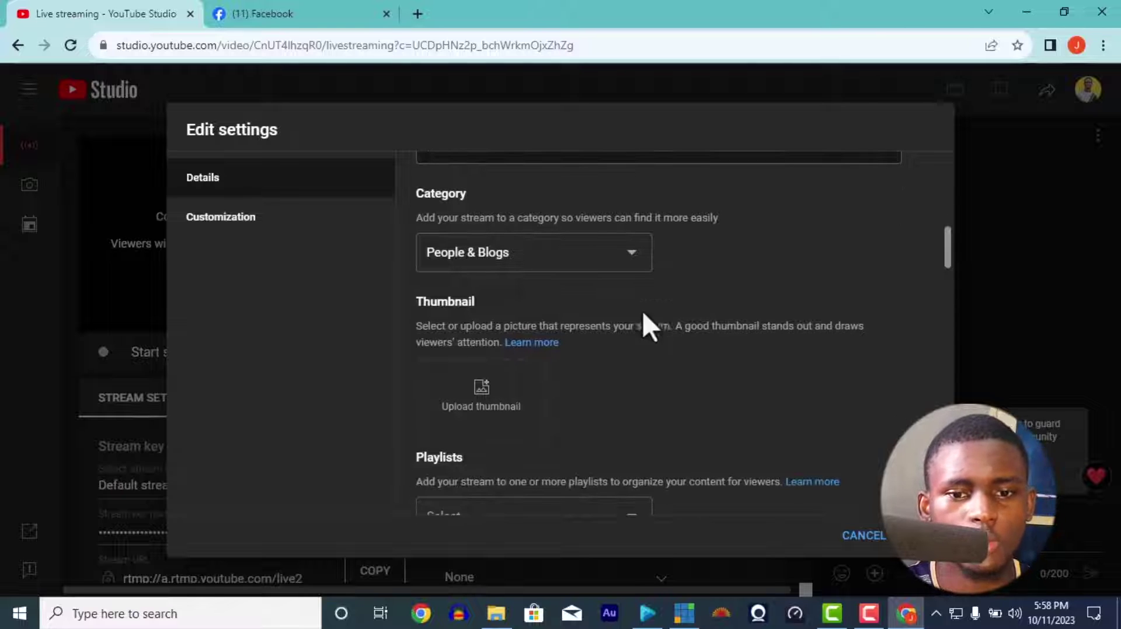
pyautogui.click(497, 398)
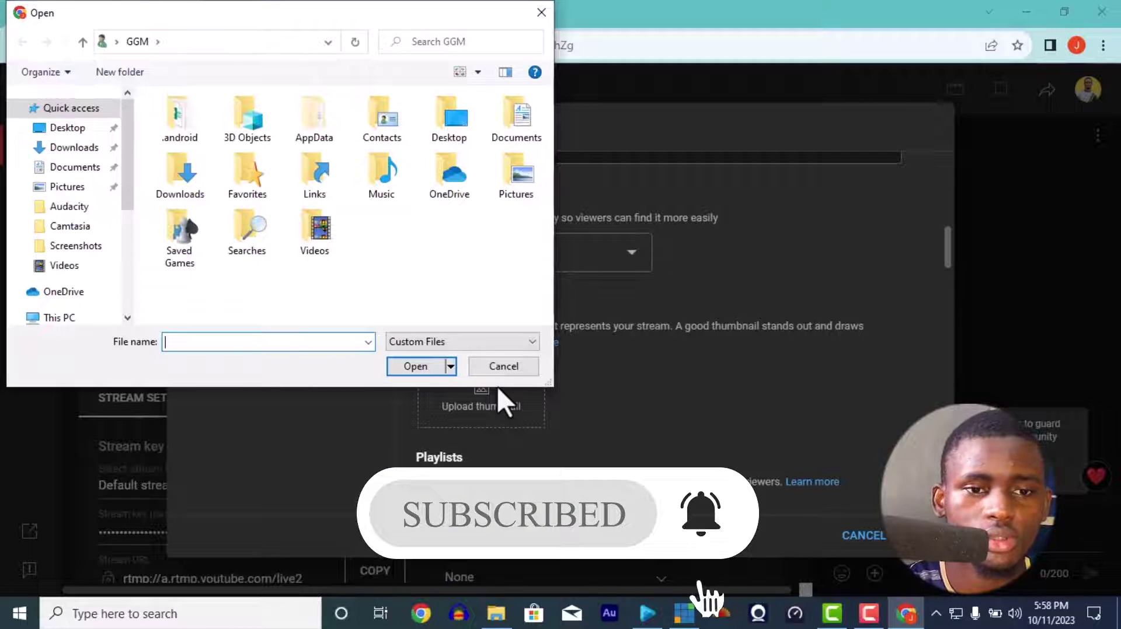
pyautogui.click(126, 247)
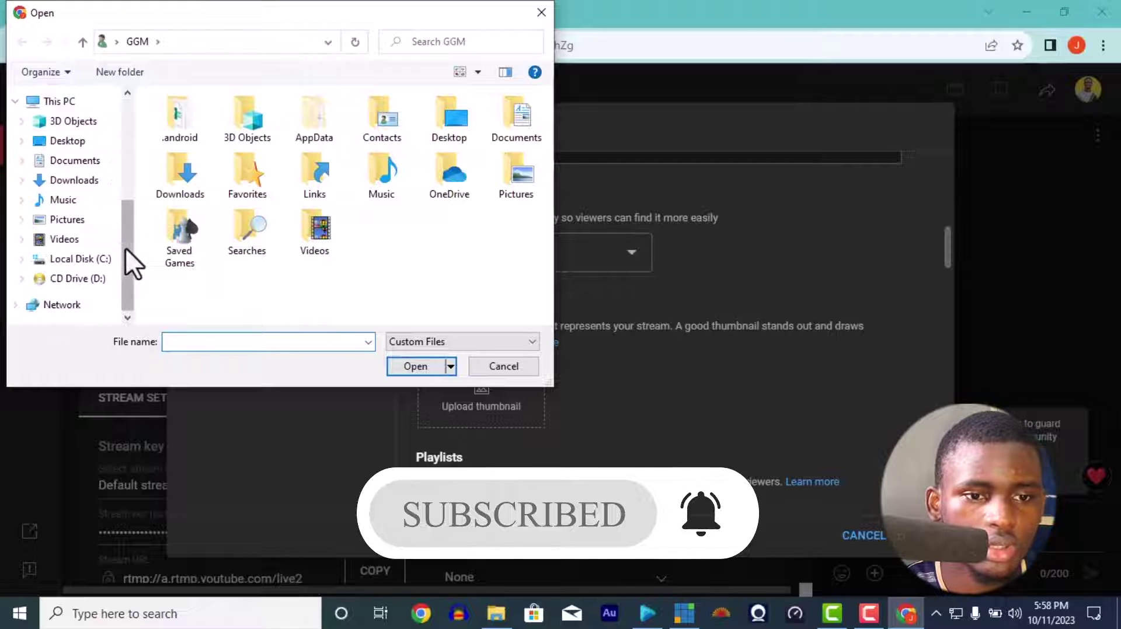
pyautogui.click(82, 221)
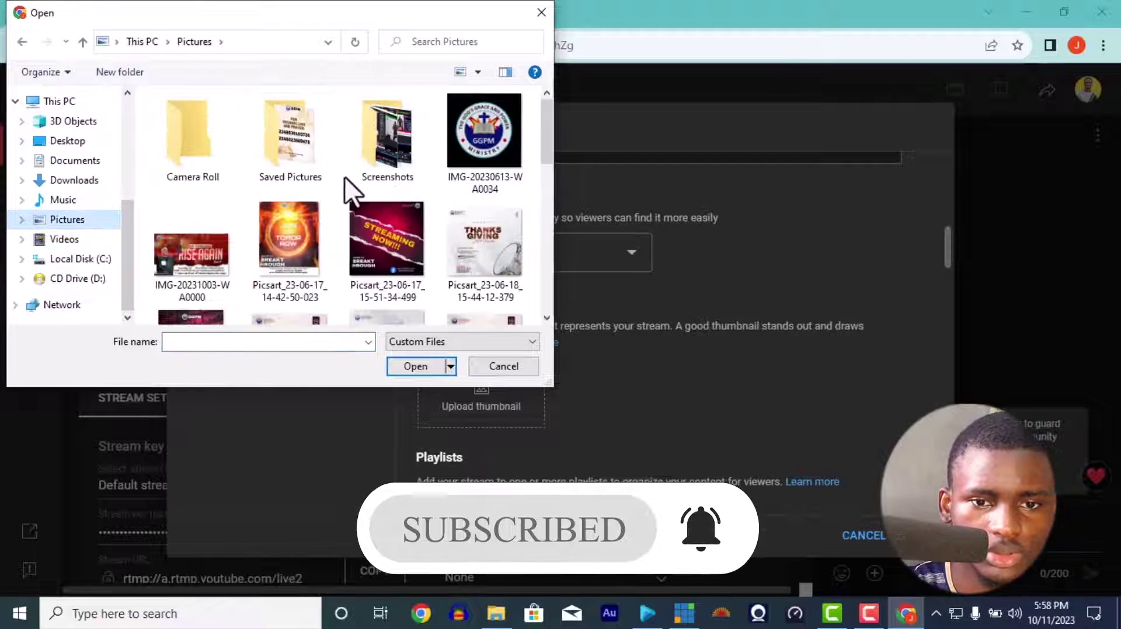
pyautogui.moveTo(545, 145); pyautogui.dragTo(541, 233)
pyautogui.click(492, 237)
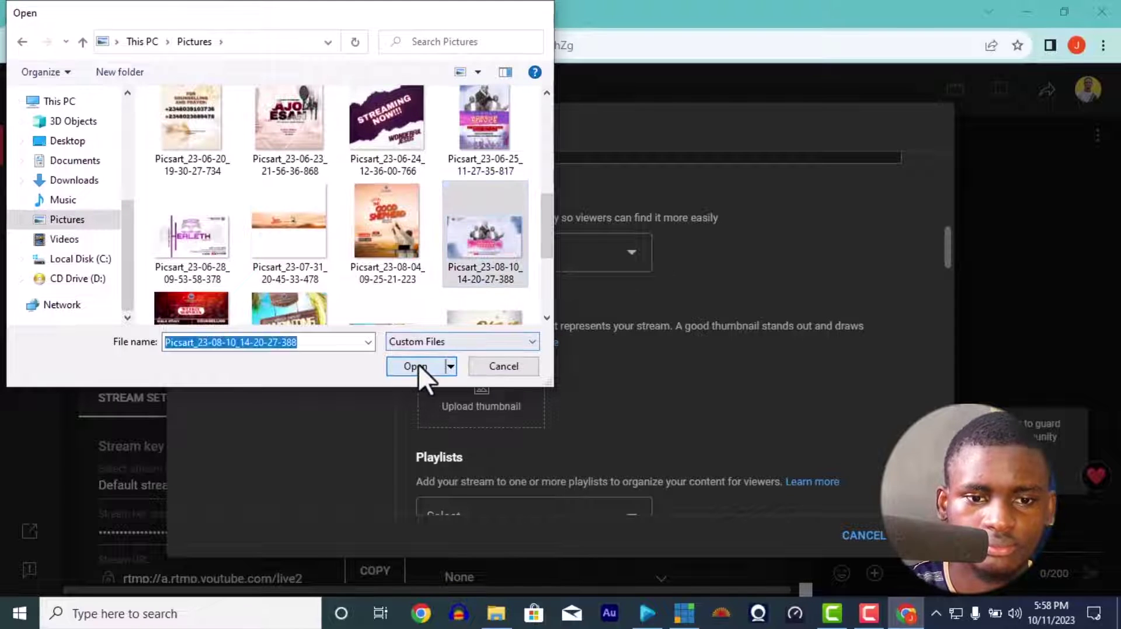
pyautogui.click(416, 366)
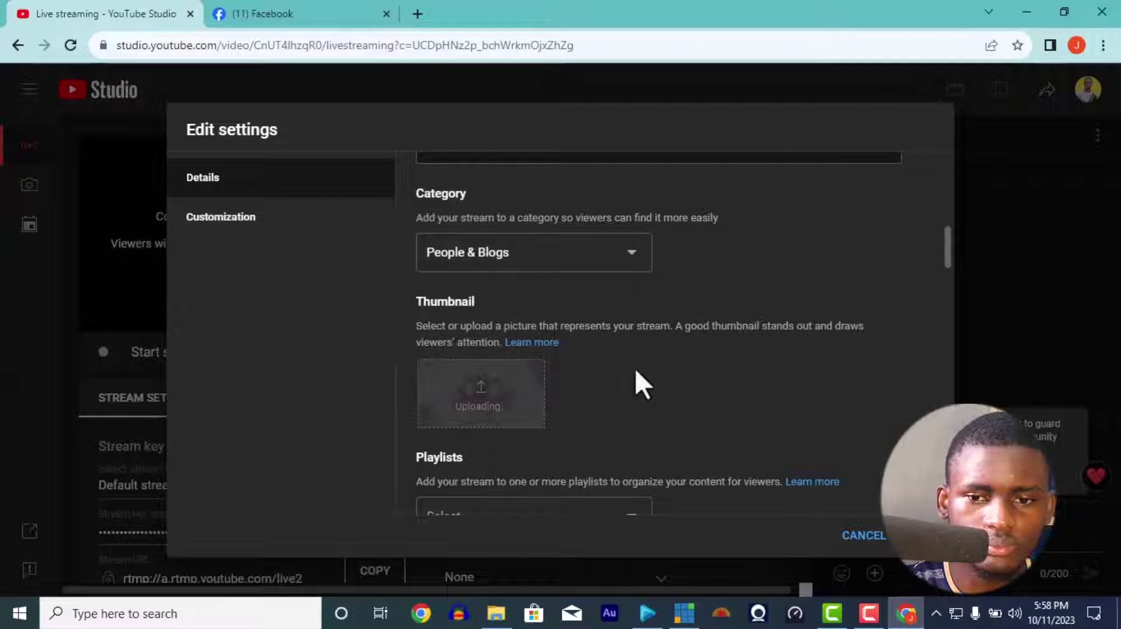
# - Add the stream to the Vmix playlist
pyautogui.moveTo(949, 254); pyautogui.dragTo(949, 286)
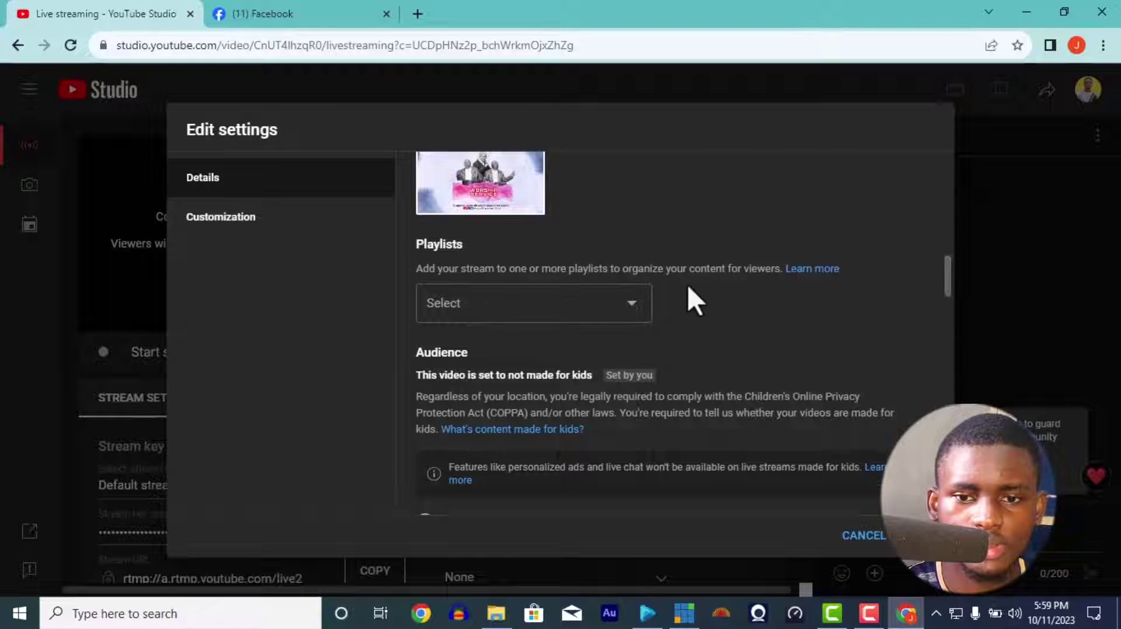
pyautogui.click(640, 308)
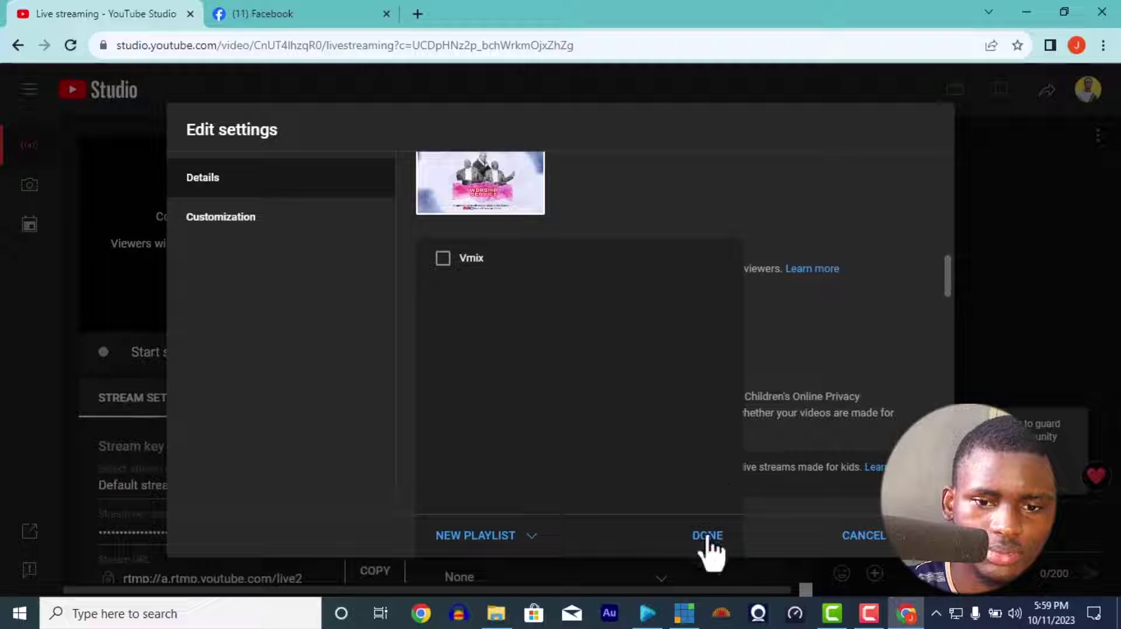
pyautogui.click(447, 260)
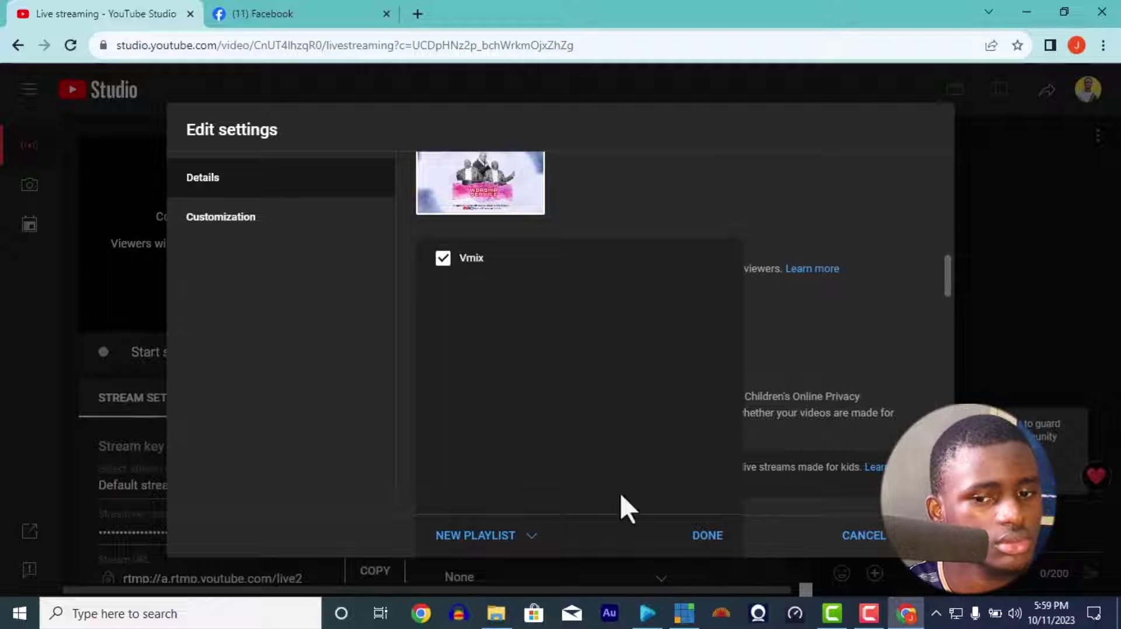
pyautogui.click(705, 537)
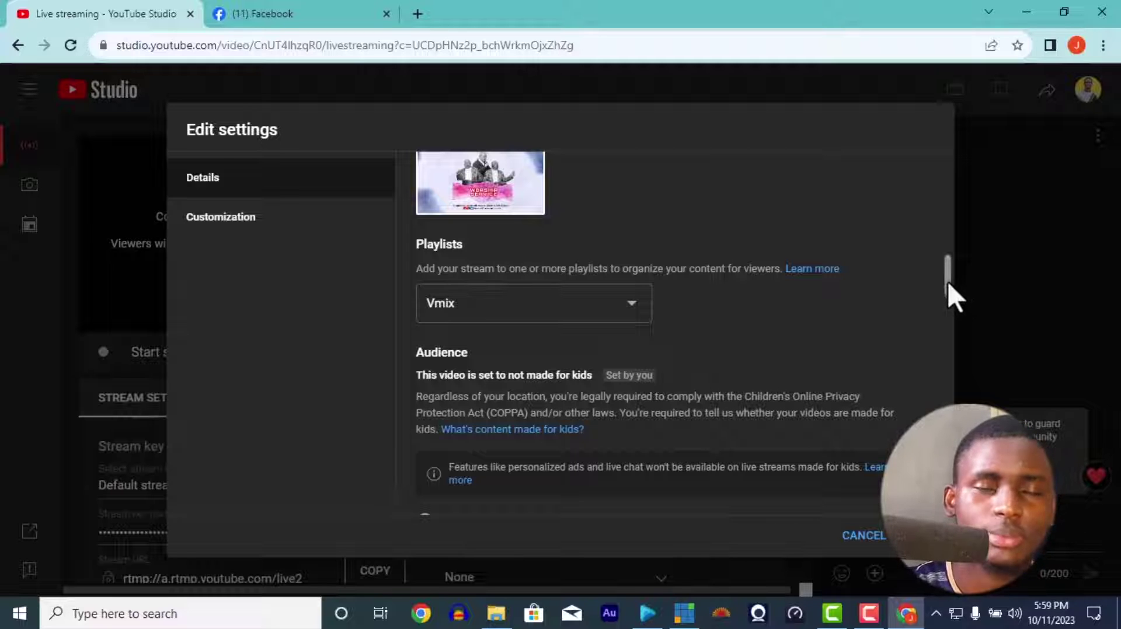
# - Review the audience, tag, language and comment settings of the stream, and save the edited settings
pyautogui.moveTo(947, 283); pyautogui.dragTo(948, 308)
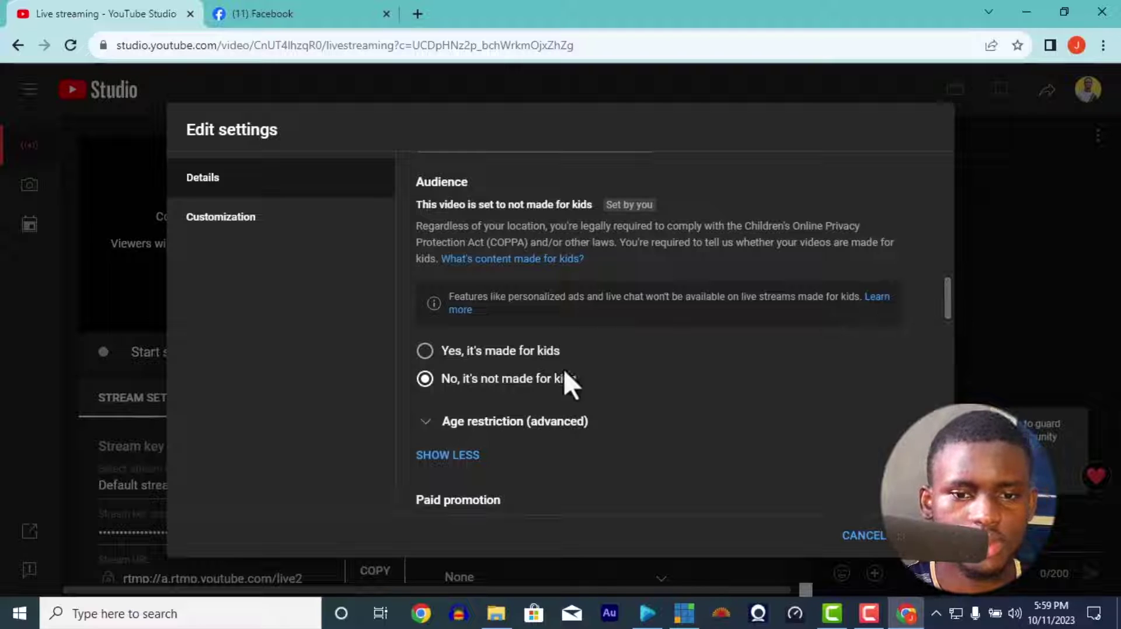
pyautogui.moveTo(944, 306); pyautogui.dragTo(947, 412)
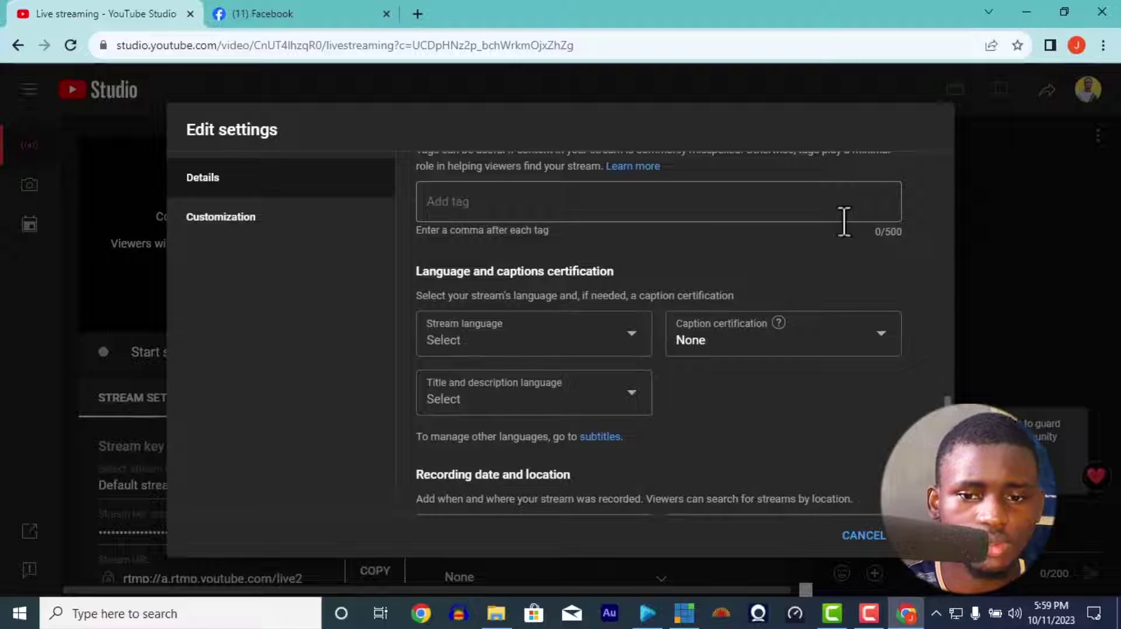
pyautogui.moveTo(946, 408); pyautogui.dragTo(945, 500)
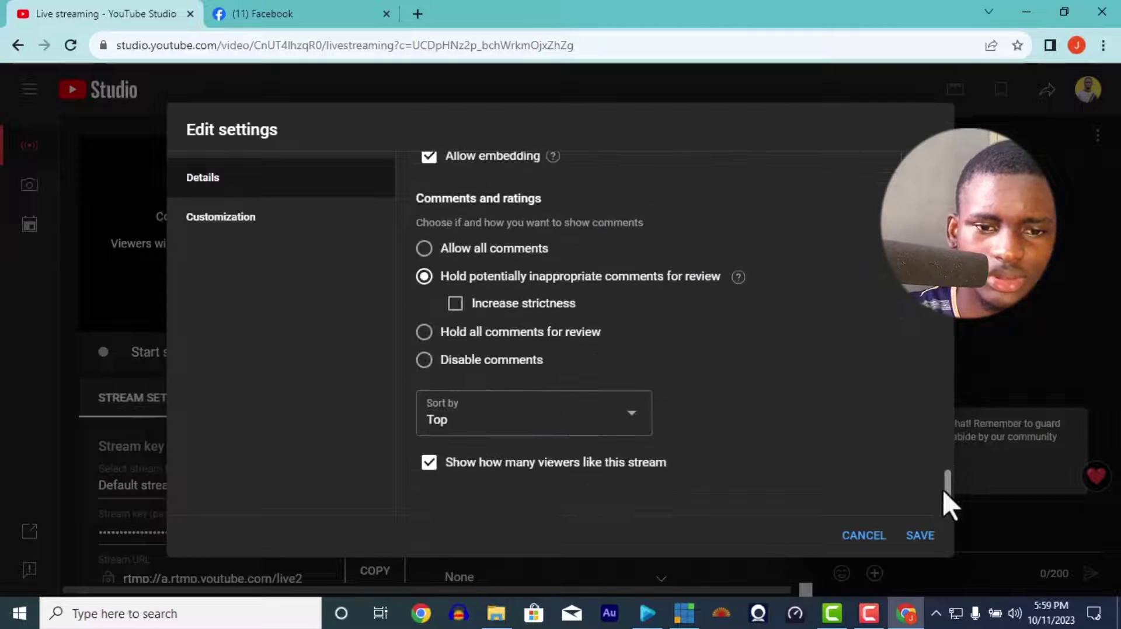
pyautogui.click(919, 536)
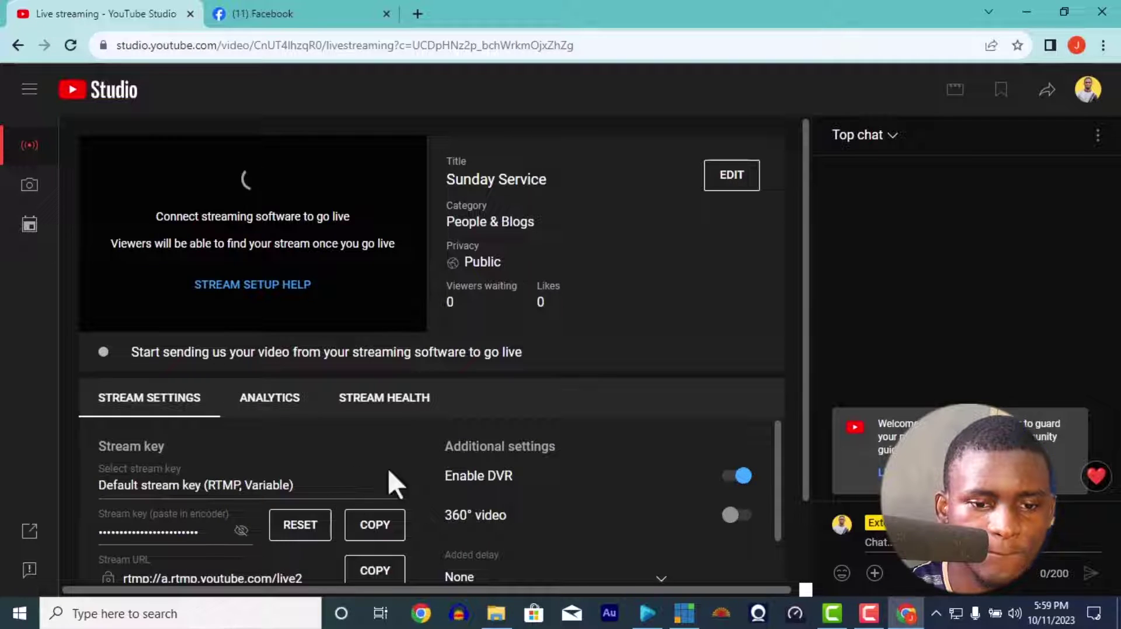
# - Copy the YouTube stream key, switch to vMix and set the streaming destination to YouTube Live
pyautogui.click(363, 527)
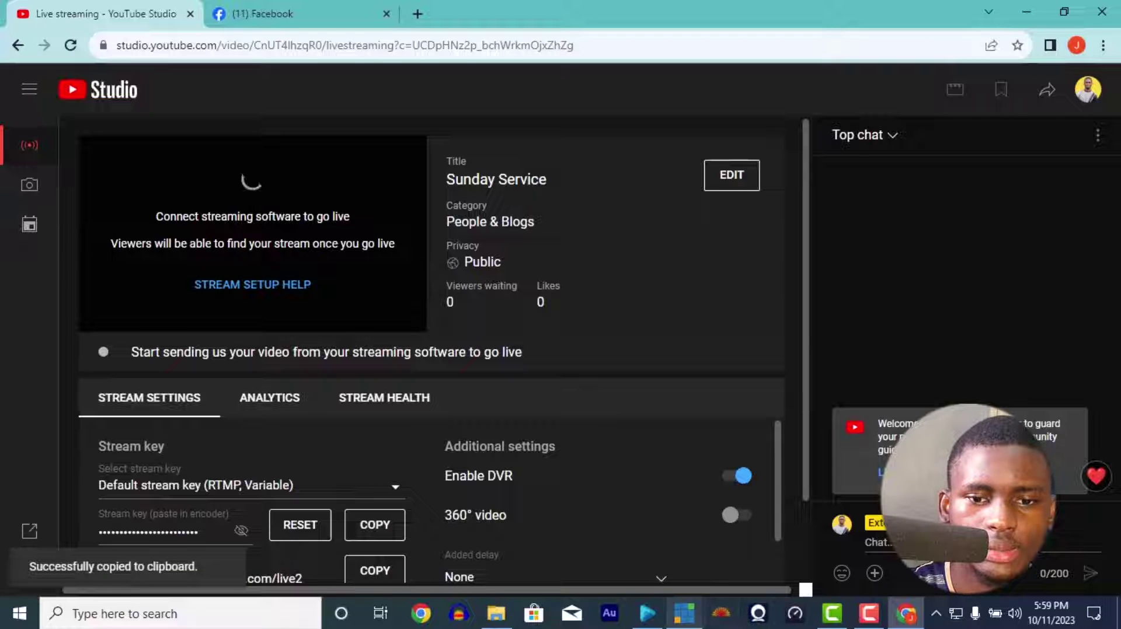
pyautogui.click(682, 614)
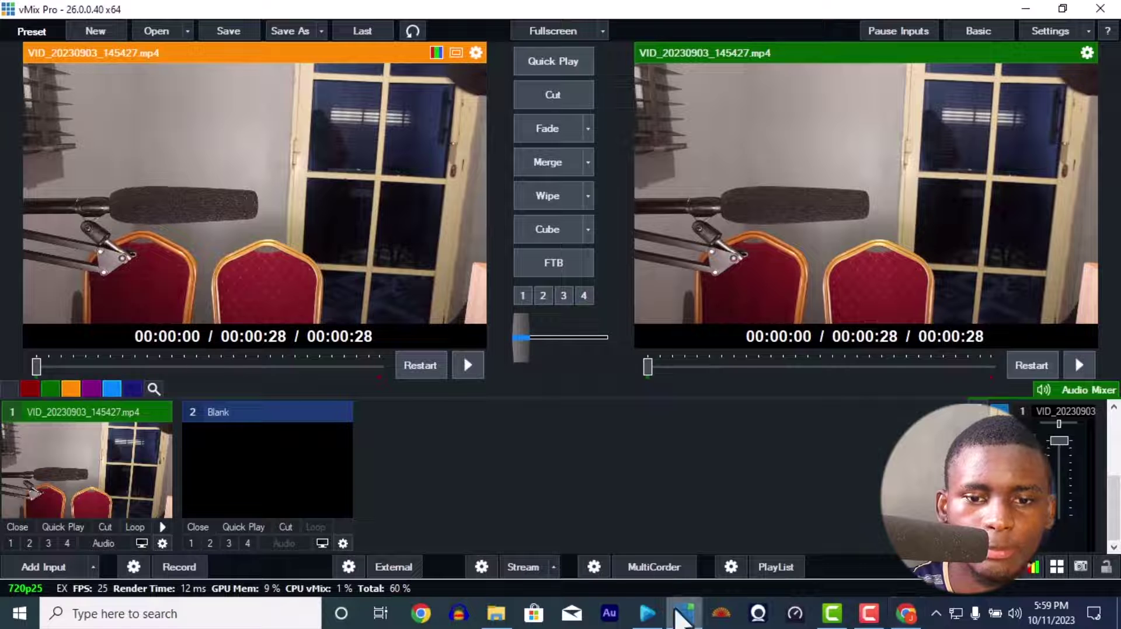
pyautogui.click(483, 567)
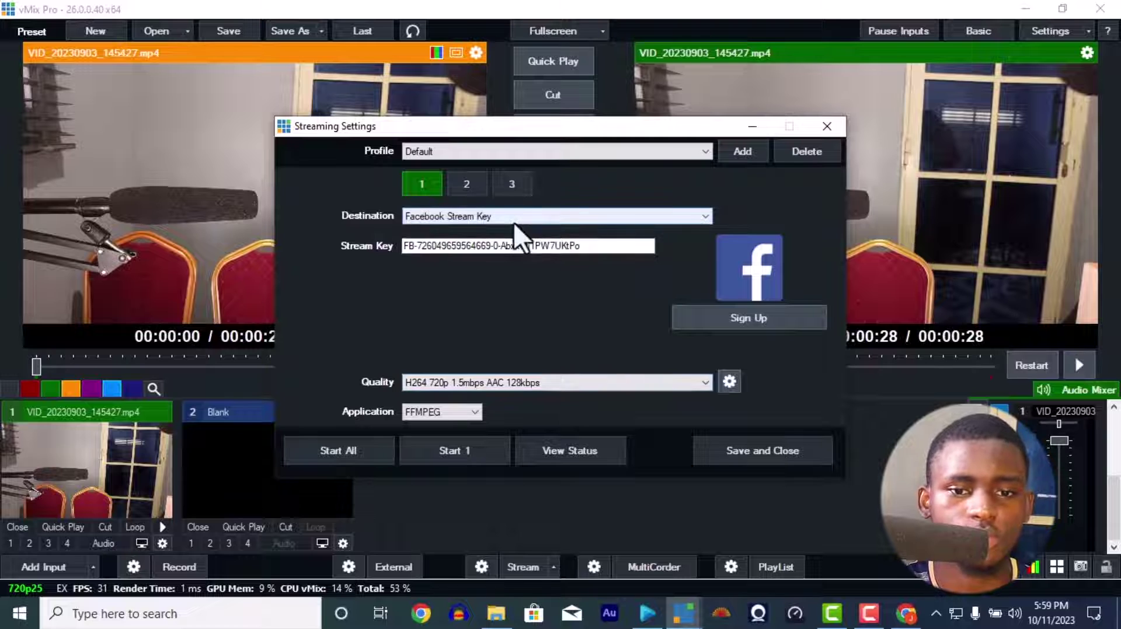
pyautogui.click(514, 222)
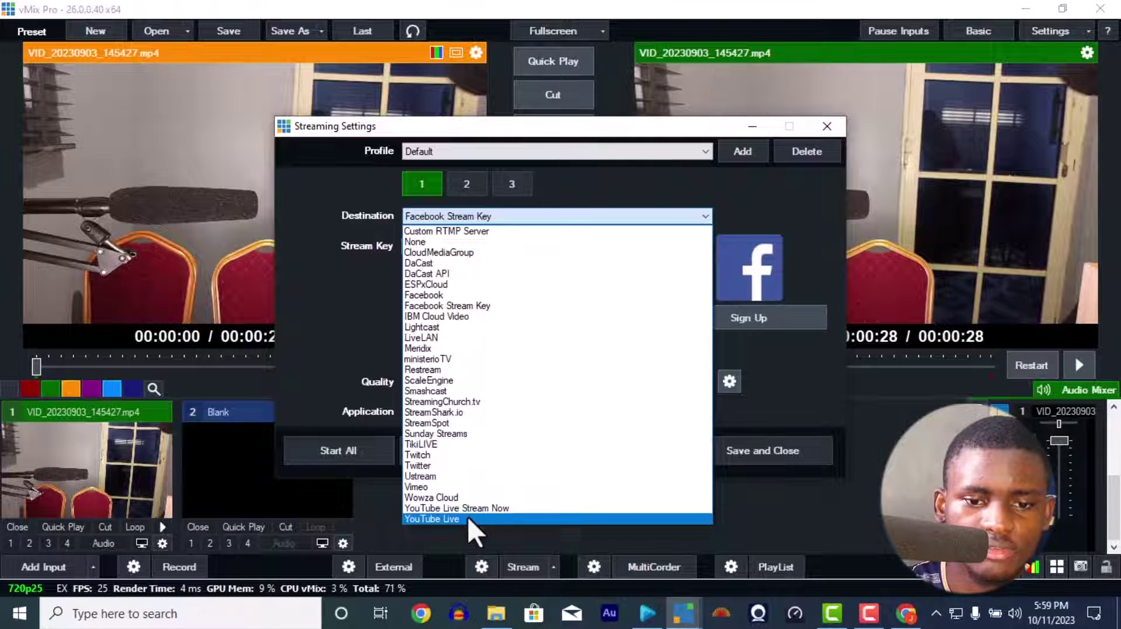
pyautogui.click(468, 519)
# - Replace the existing stream key in the streaming settings with the copied YouTube stream key
pyautogui.click(487, 246)
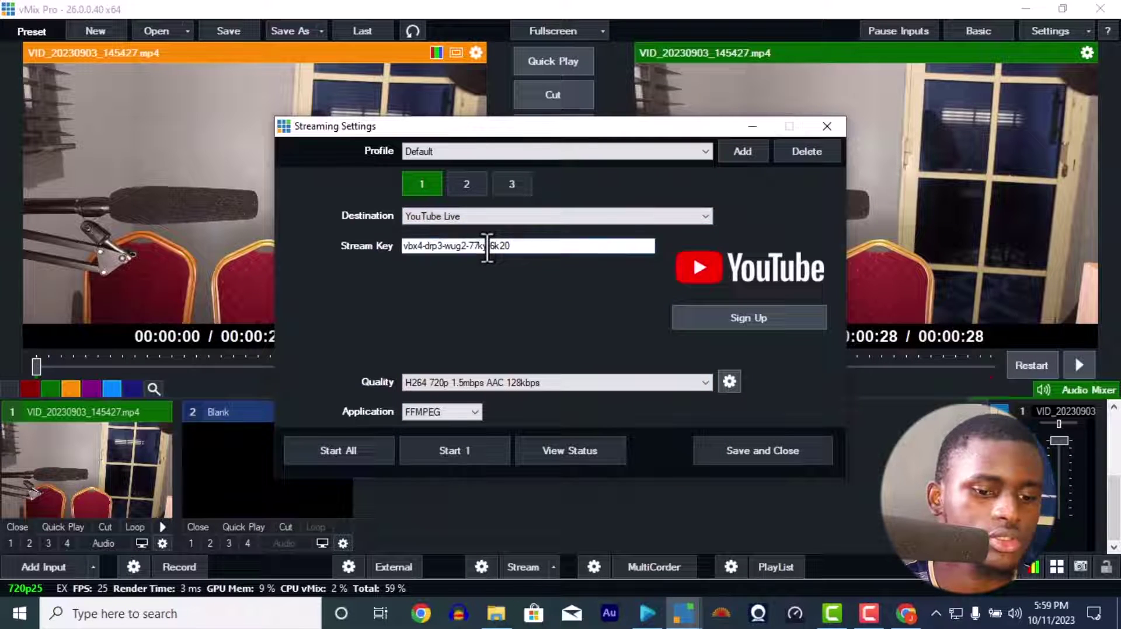
pyautogui.doubleClick(488, 246)
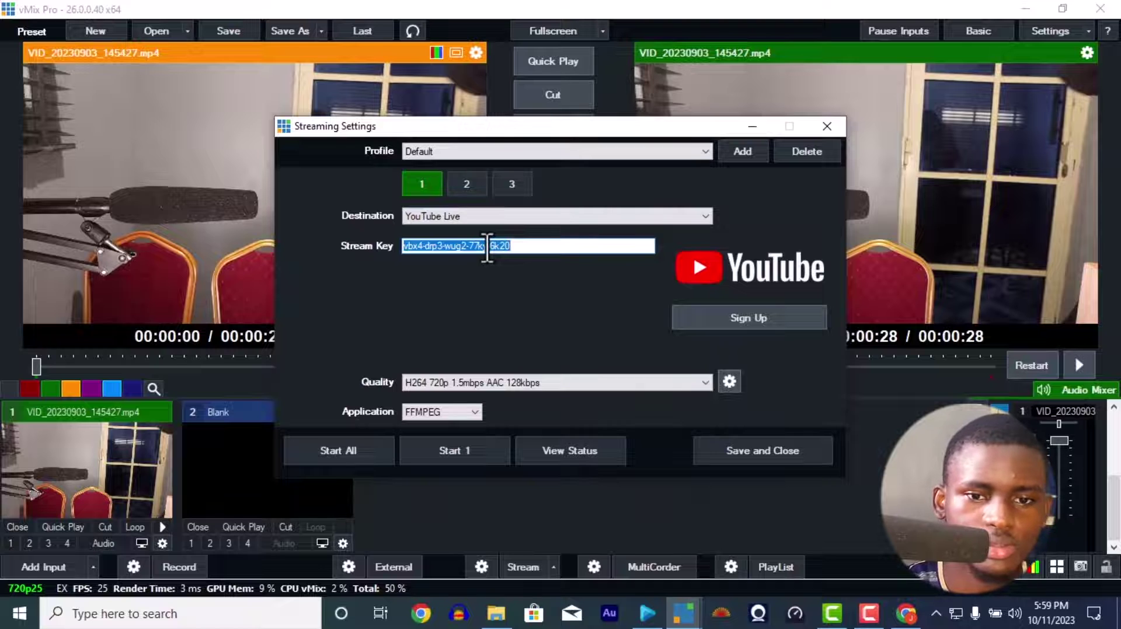
pyautogui.click(487, 246)
# - Set the streaming quality to H264 720p 1.5mbps AAC 128kbps and save the streaming settings
pyautogui.click(523, 387)
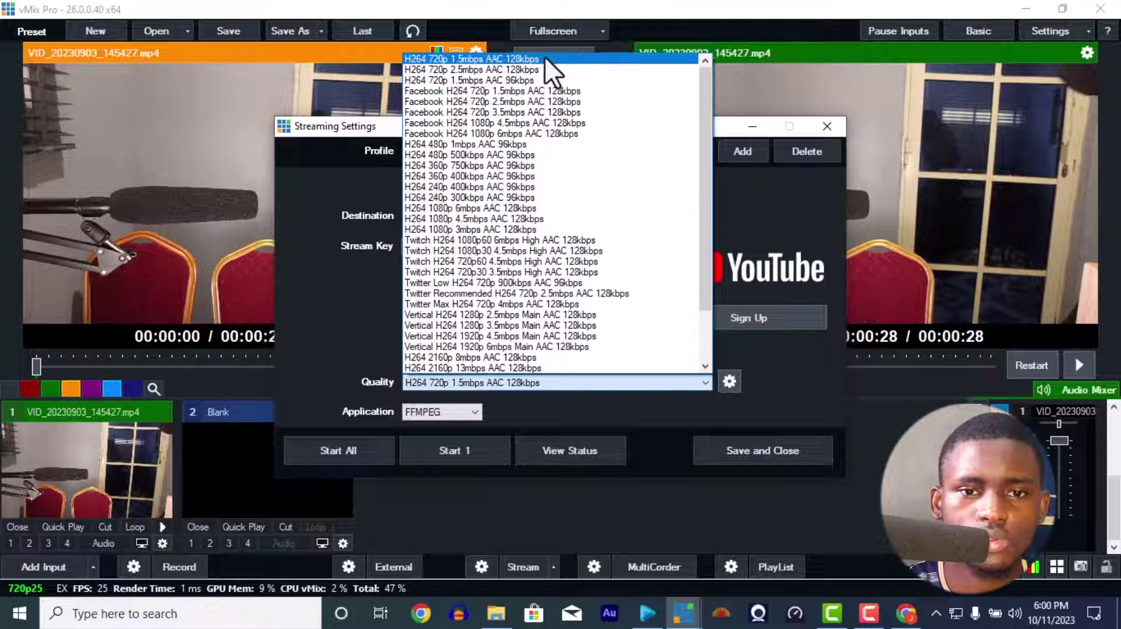
pyautogui.click(482, 59)
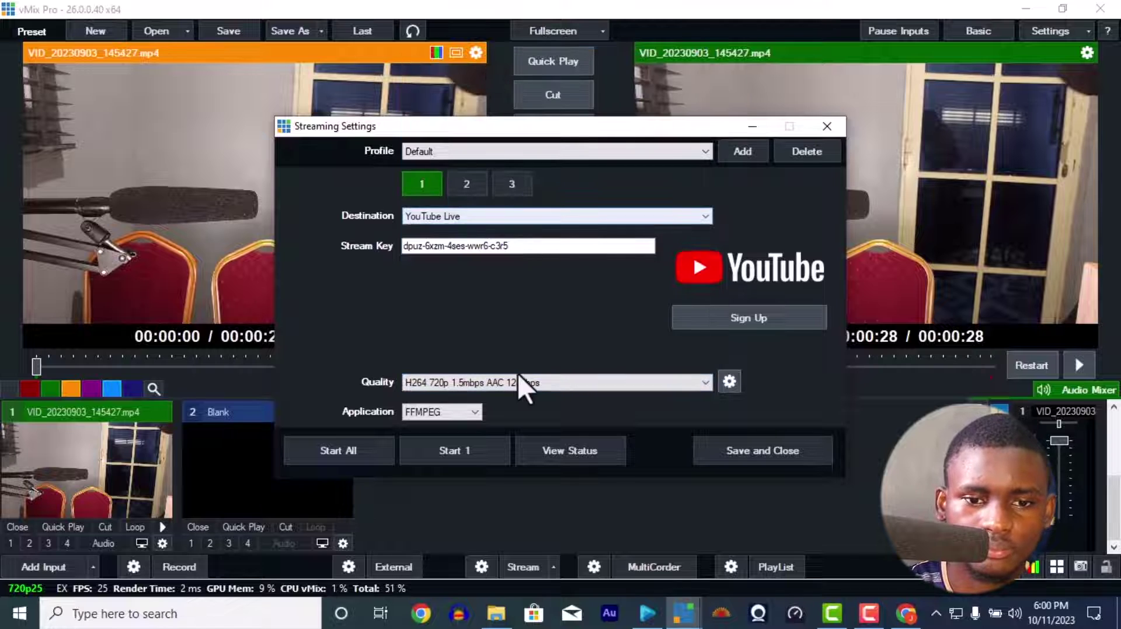
pyautogui.click(737, 453)
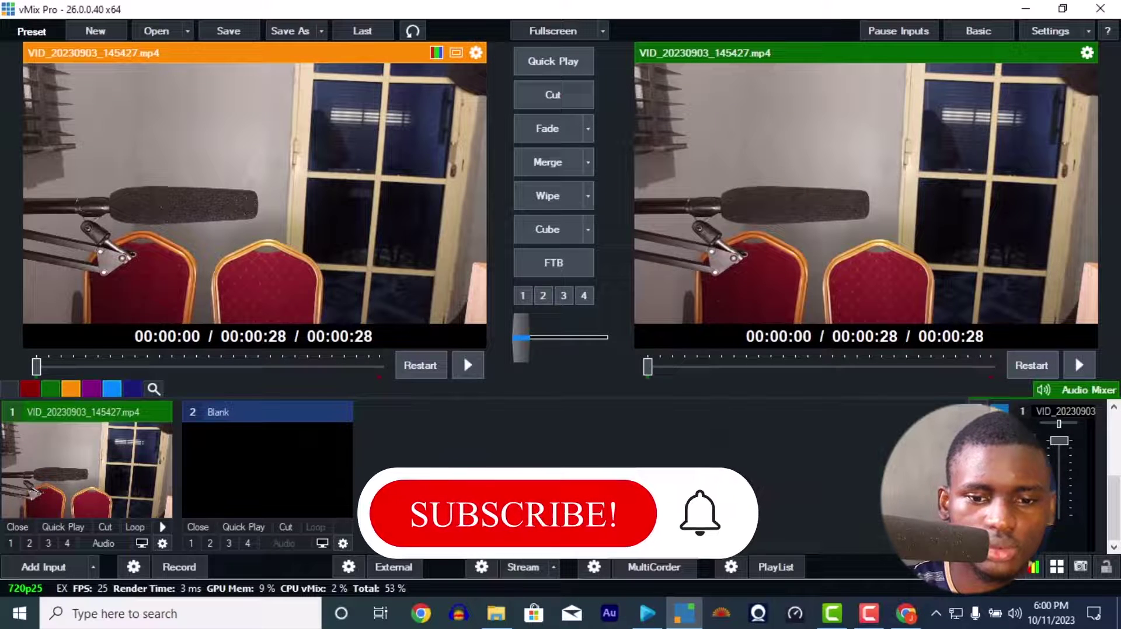
# - Check the waiting YouTube Studio page in Chrome, then return to vMix and start the stream
pyautogui.click(906, 614)
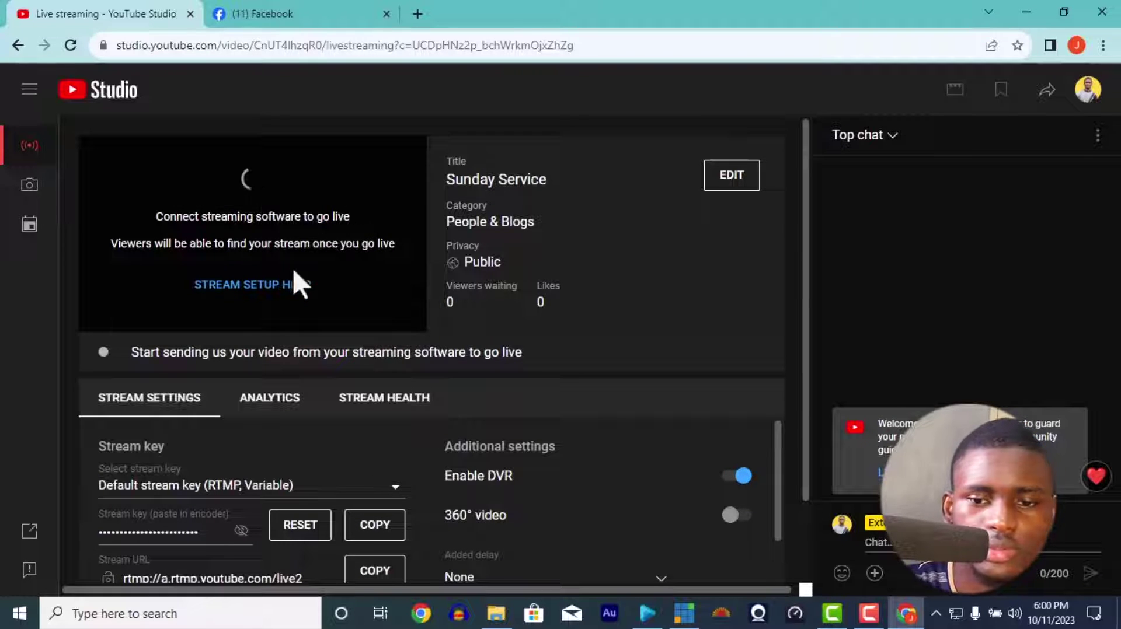
pyautogui.click(899, 620)
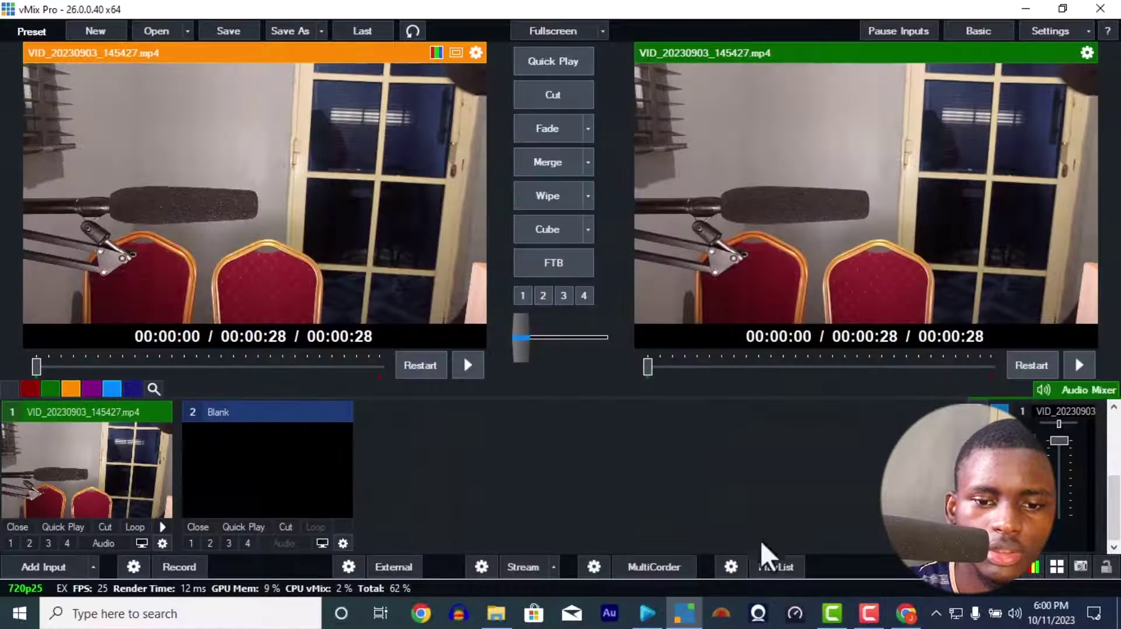
pyautogui.click(522, 567)
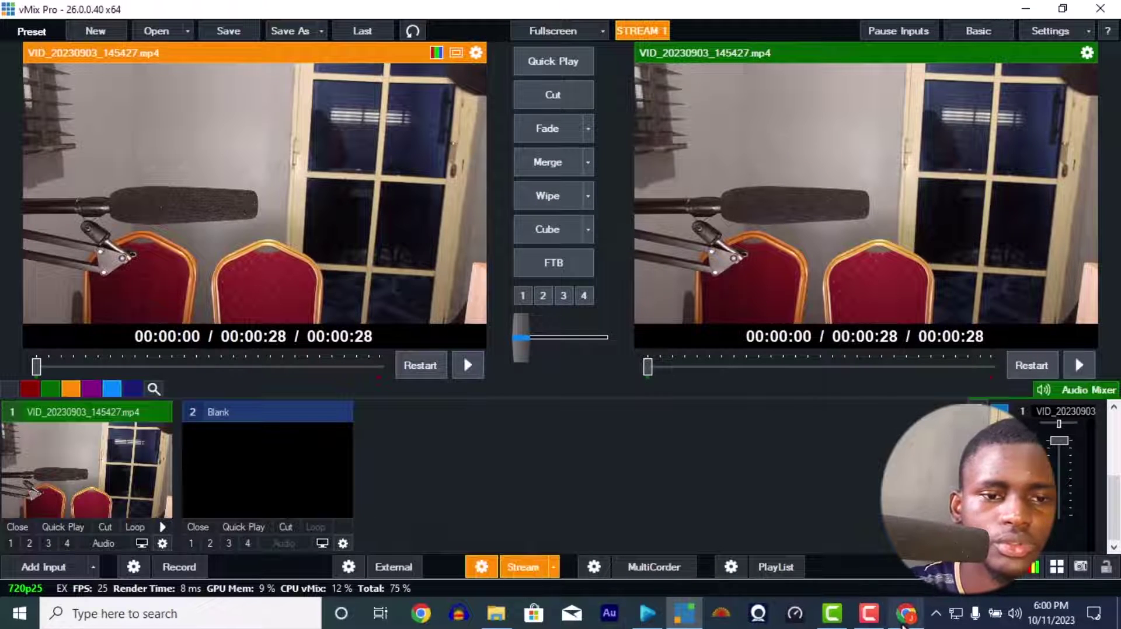
# - Switch to YouTube Studio in Chrome and examine the live stream's health status
pyautogui.click(903, 622)
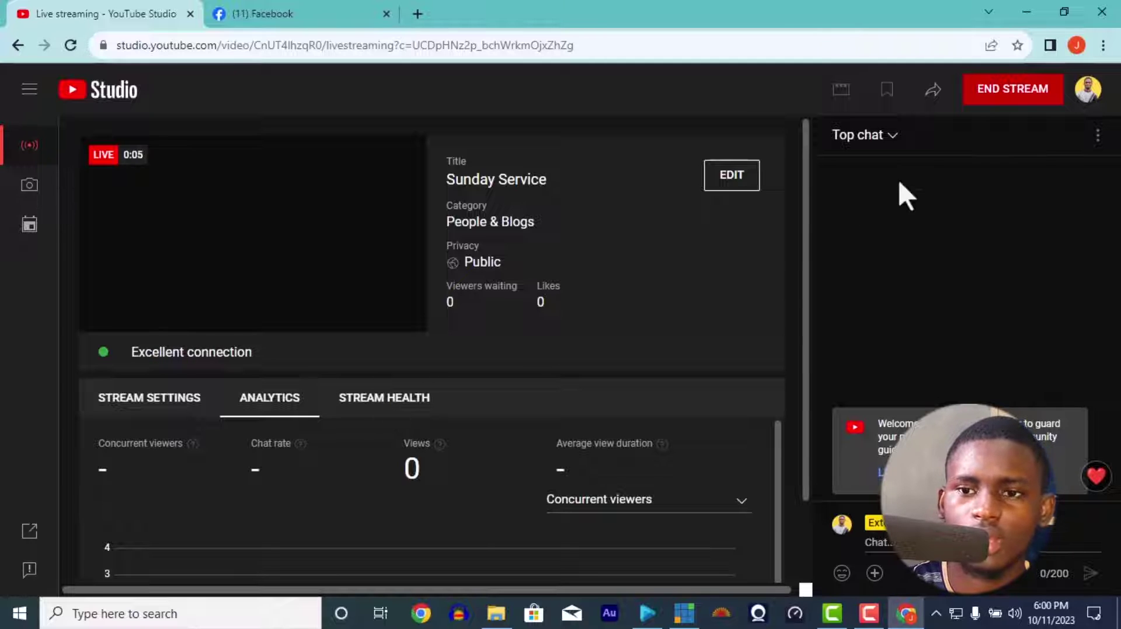
pyautogui.click(359, 409)
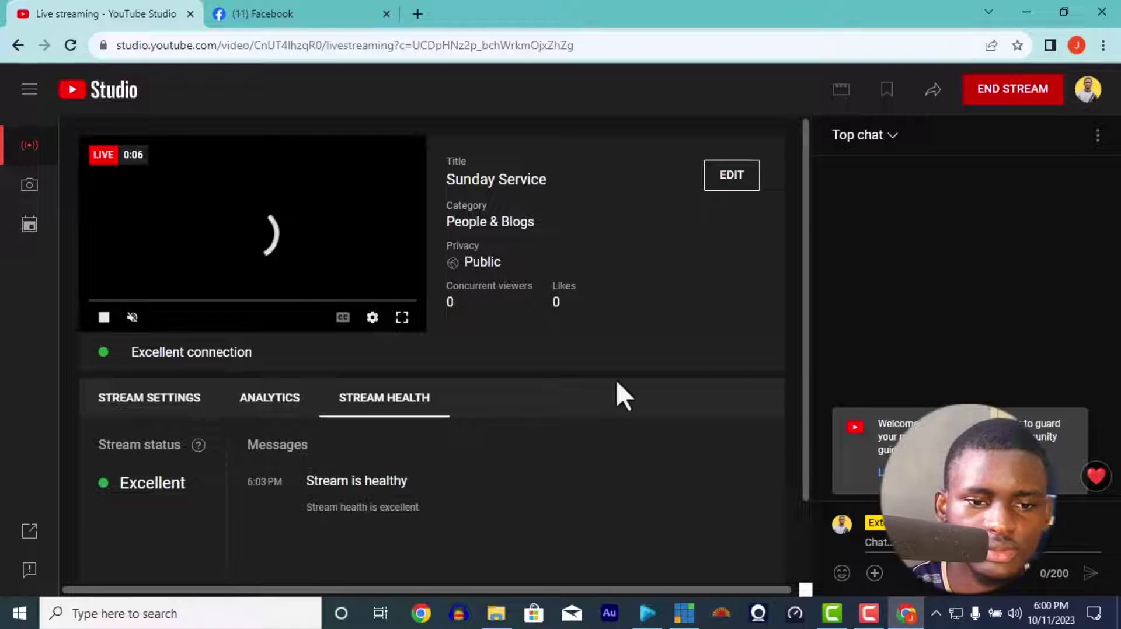
# - Show the YouTube stream settings, play the VID_20230903_145427.mp4 video in vMix, and return to YouTube Studio in Chrome to view the live preview
pyautogui.click(195, 402)
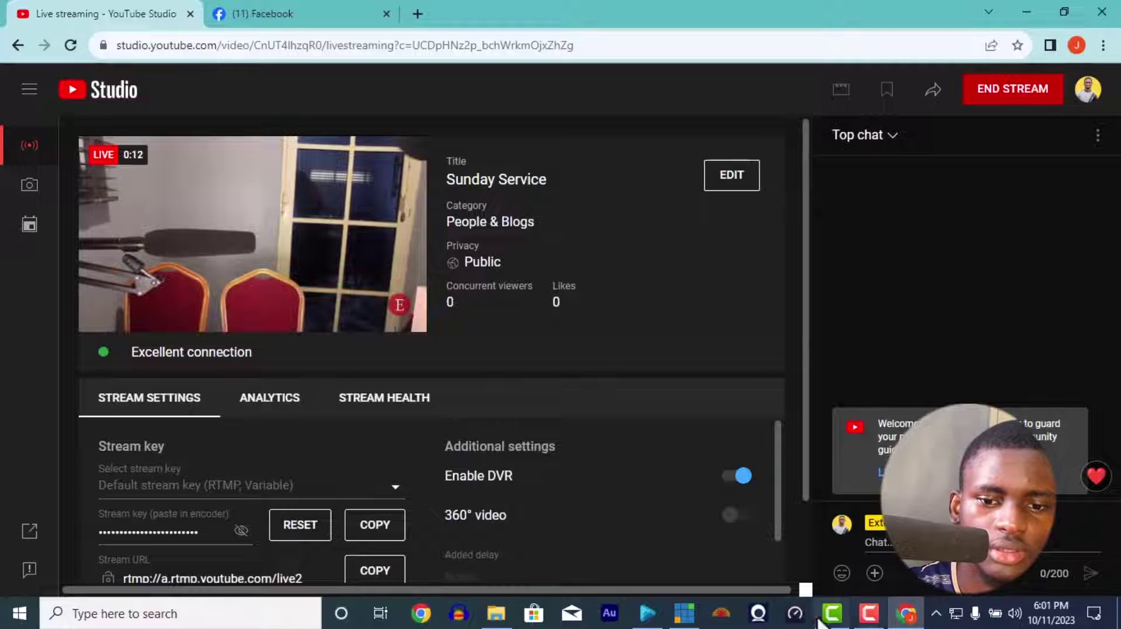
pyautogui.click(684, 613)
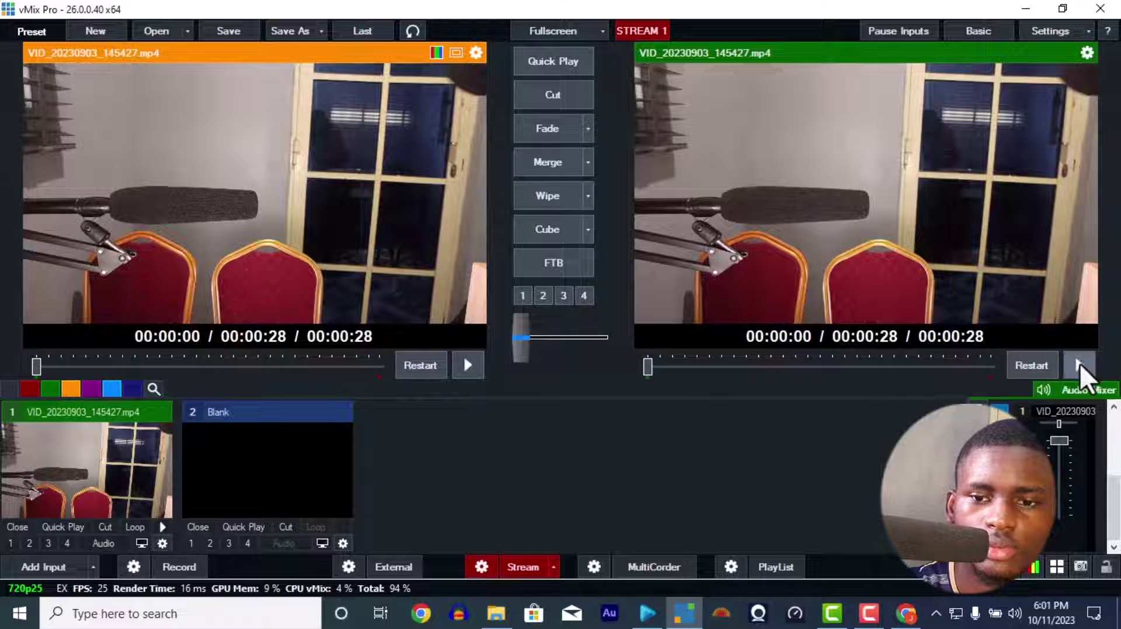
pyautogui.click(1078, 366)
pyautogui.click(906, 613)
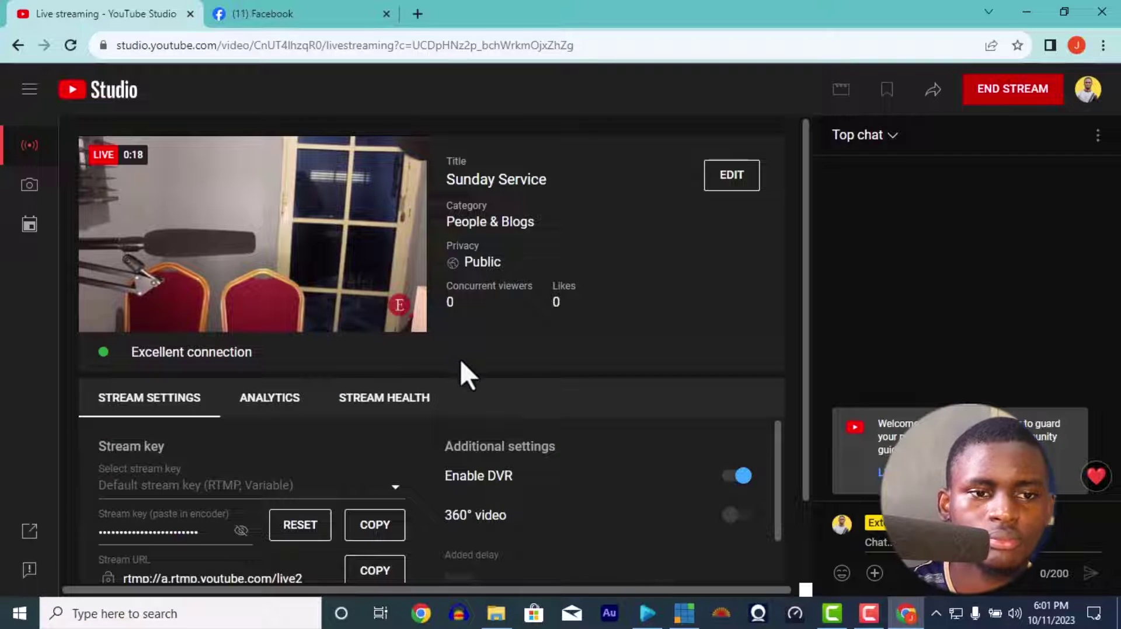
pyautogui.moveTo(164, 199)
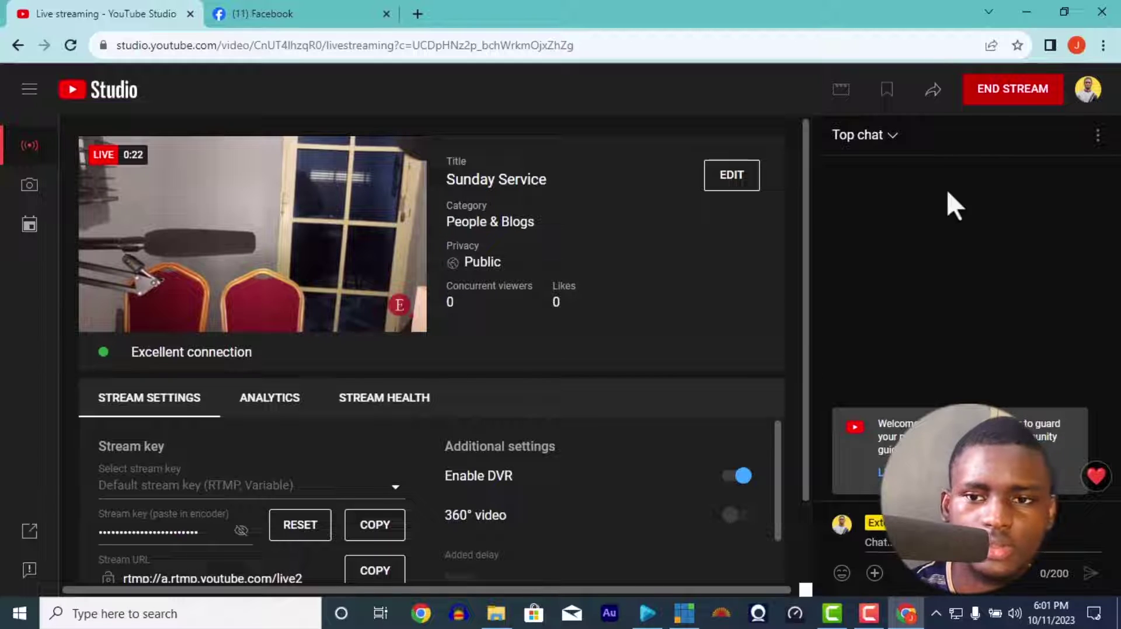
# - End the Sunday Service live stream in YouTube Studio and dismiss the stream summary
pyautogui.click(986, 96)
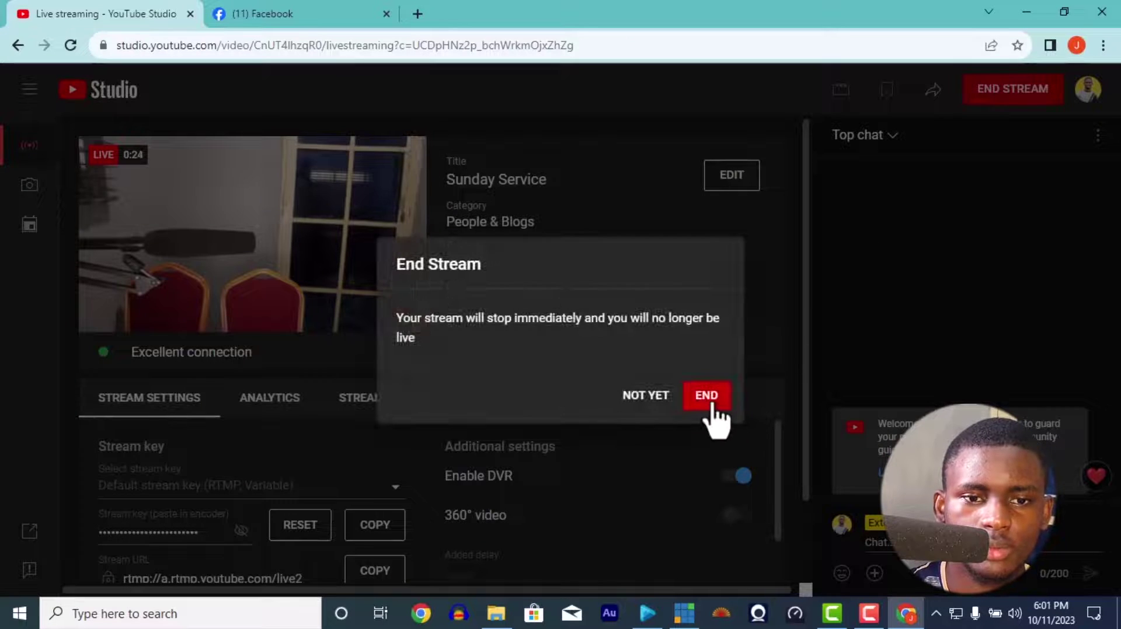
pyautogui.click(715, 405)
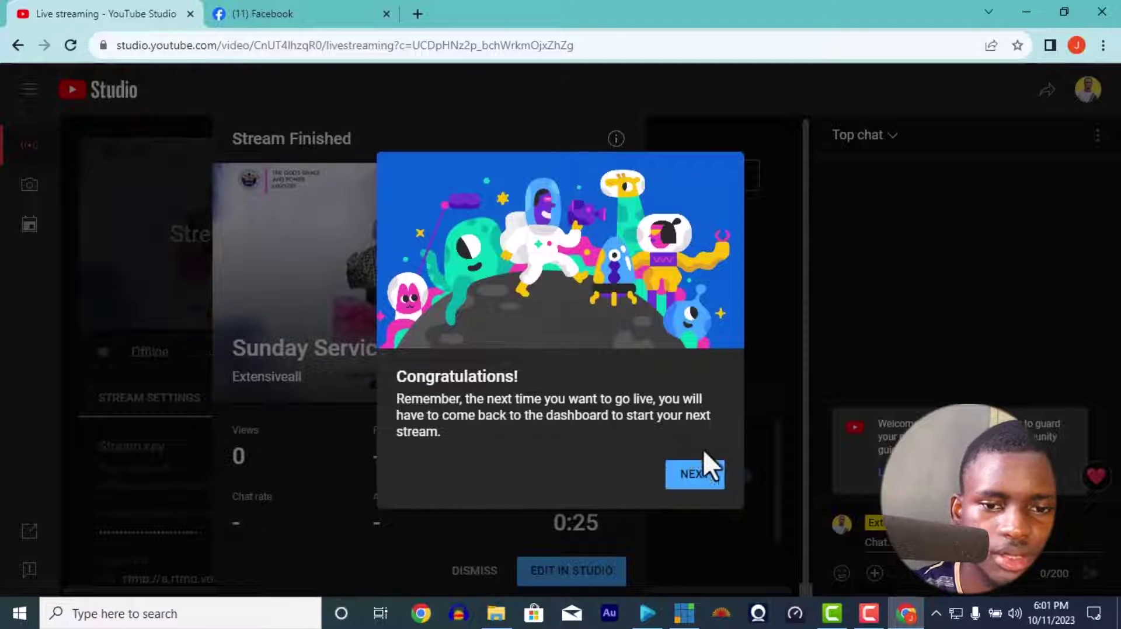
pyautogui.click(697, 480)
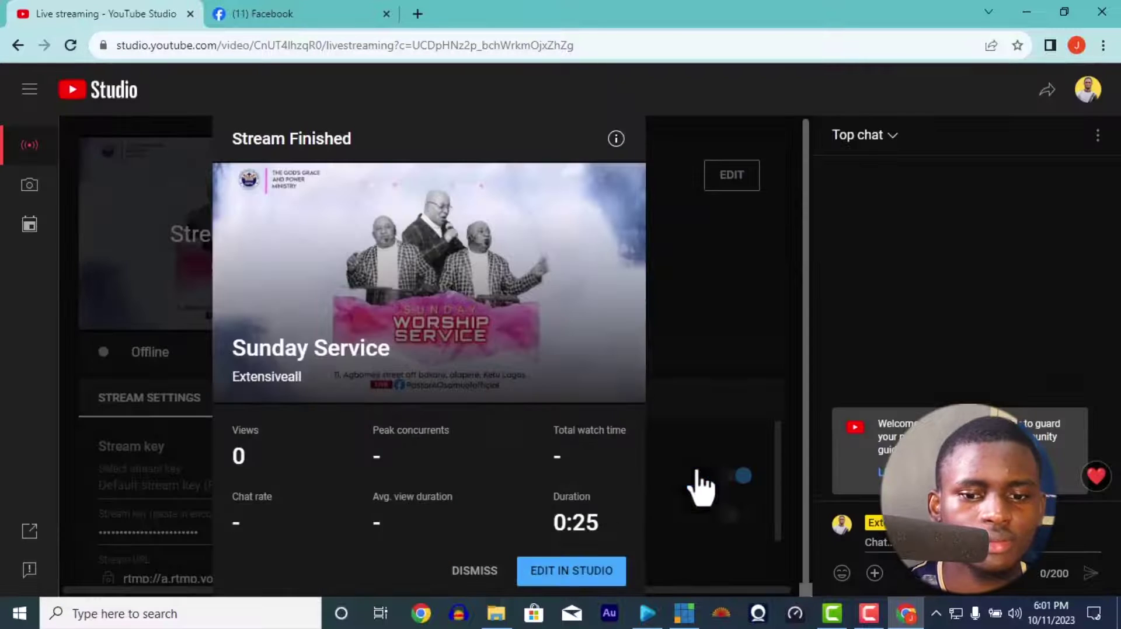
pyautogui.click(488, 571)
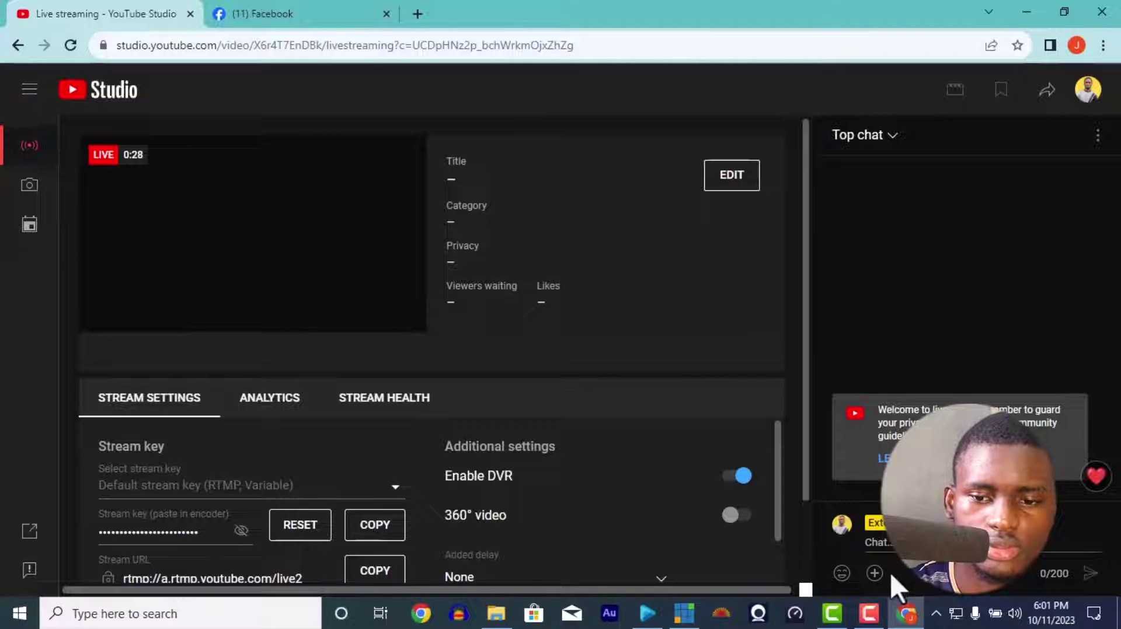
# - Switch back to vMix, pause the VID_20230903_145427.mp4 video, and stop streaming
pyautogui.click(905, 618)
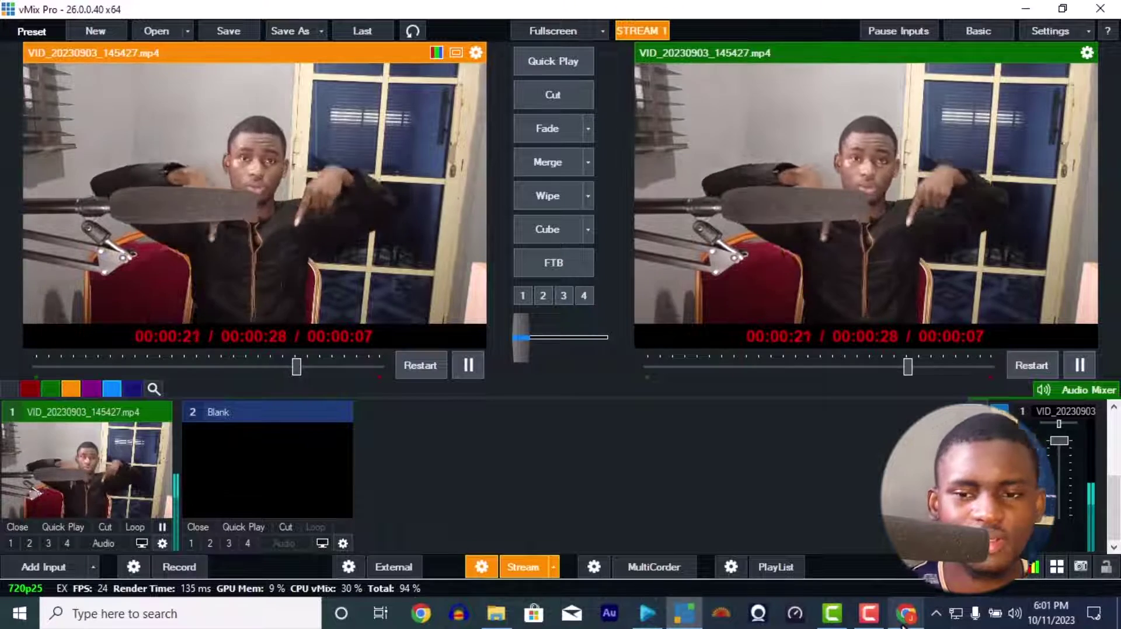
pyautogui.click(1079, 366)
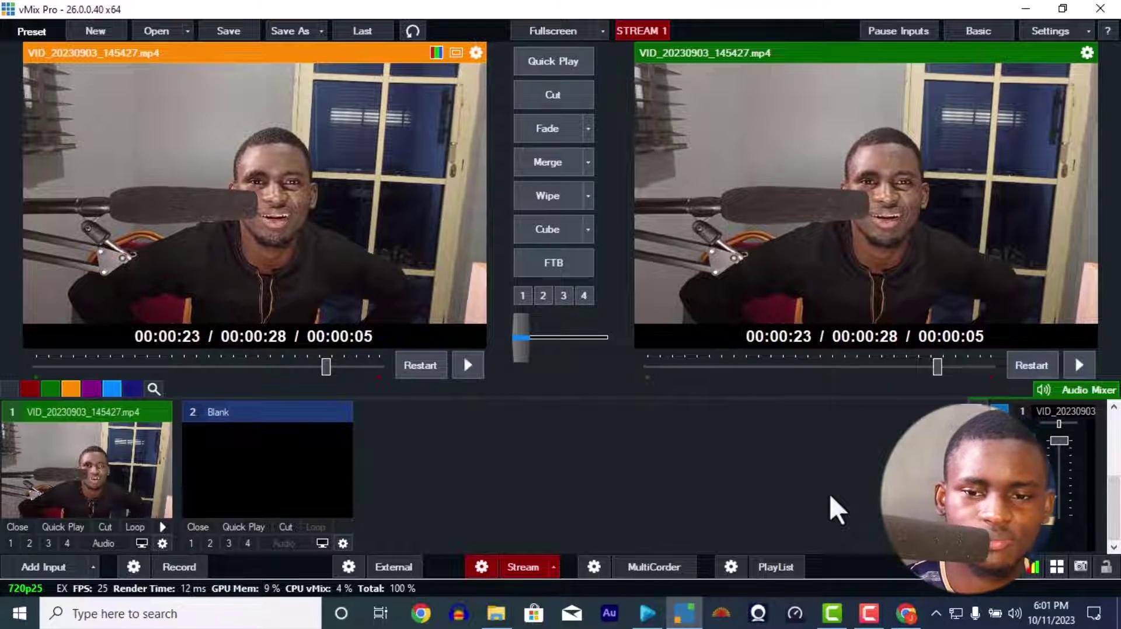
pyautogui.click(506, 569)
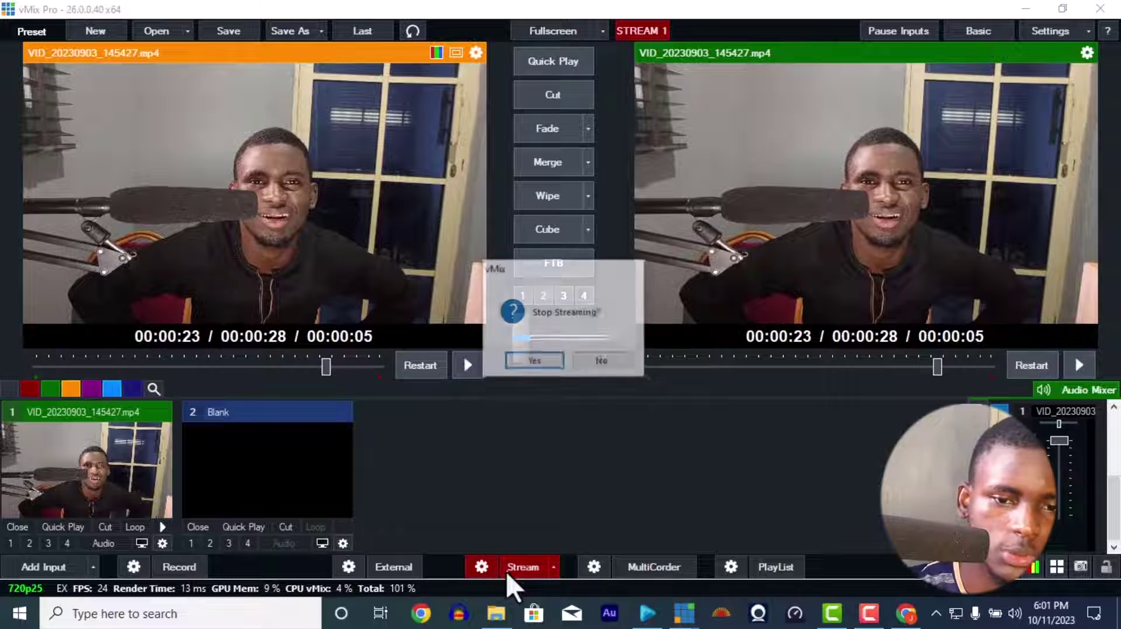
pyautogui.press('Return')
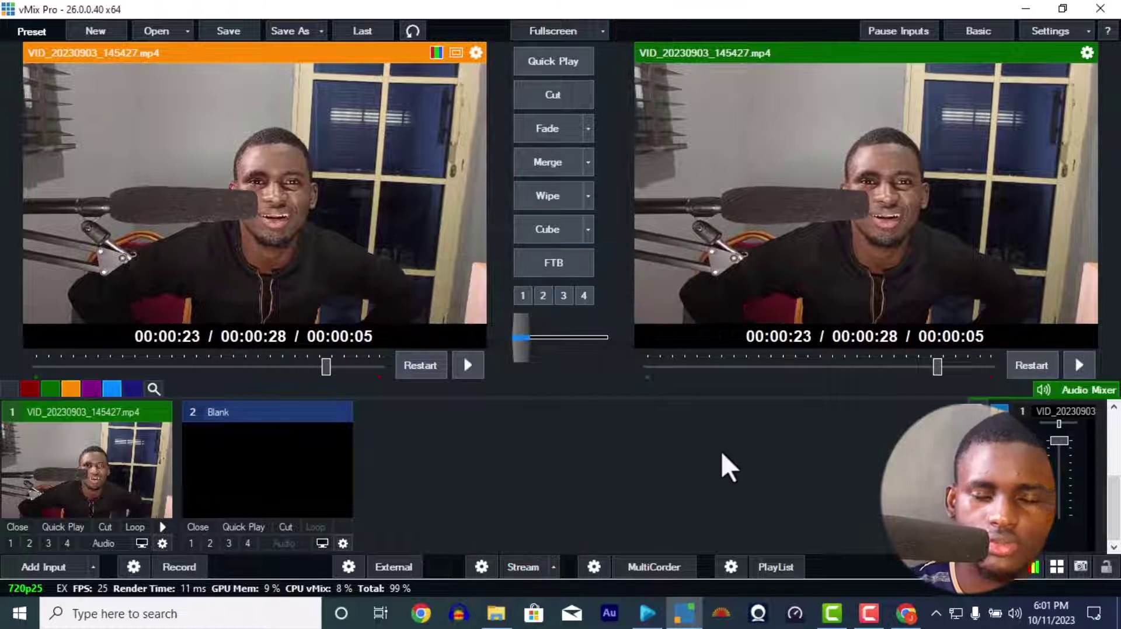